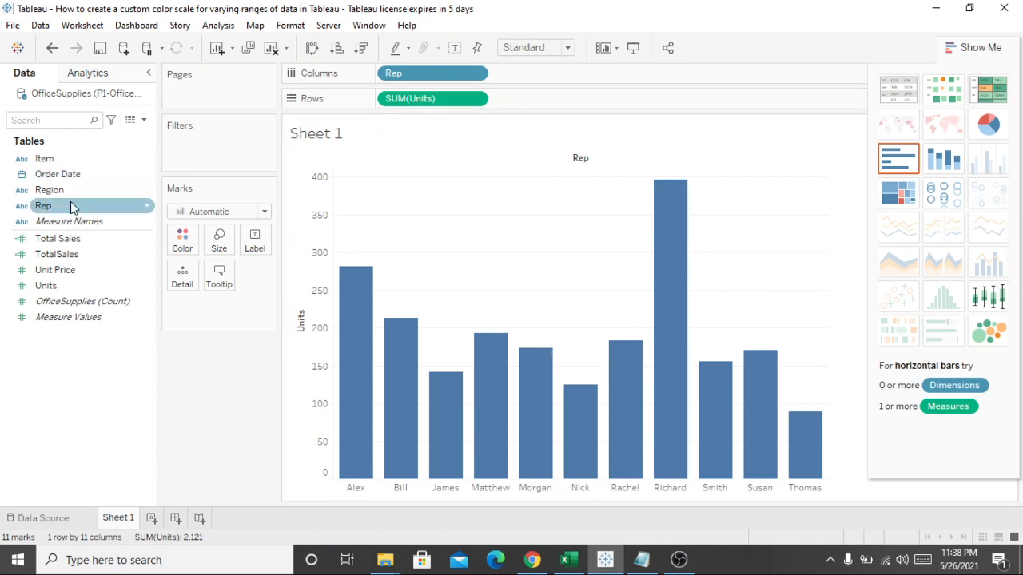
Step: Add the Region dimension to the columns ahead of Rep
left_click_drag(64, 192, 385, 75)
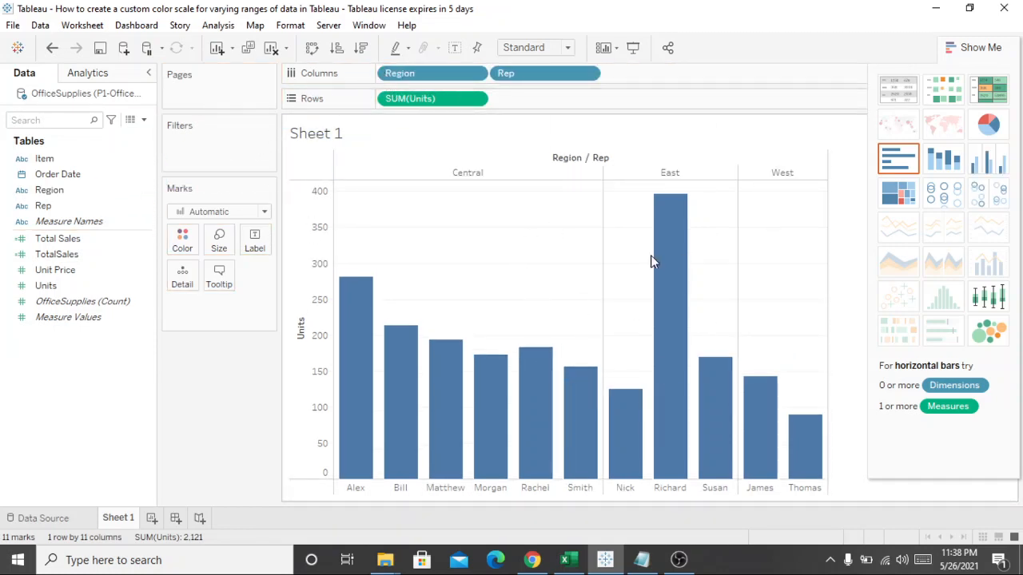
Step: Examine the region, rep and units details of individual bars across the Central, East and West regions
mouse_move(674, 270)
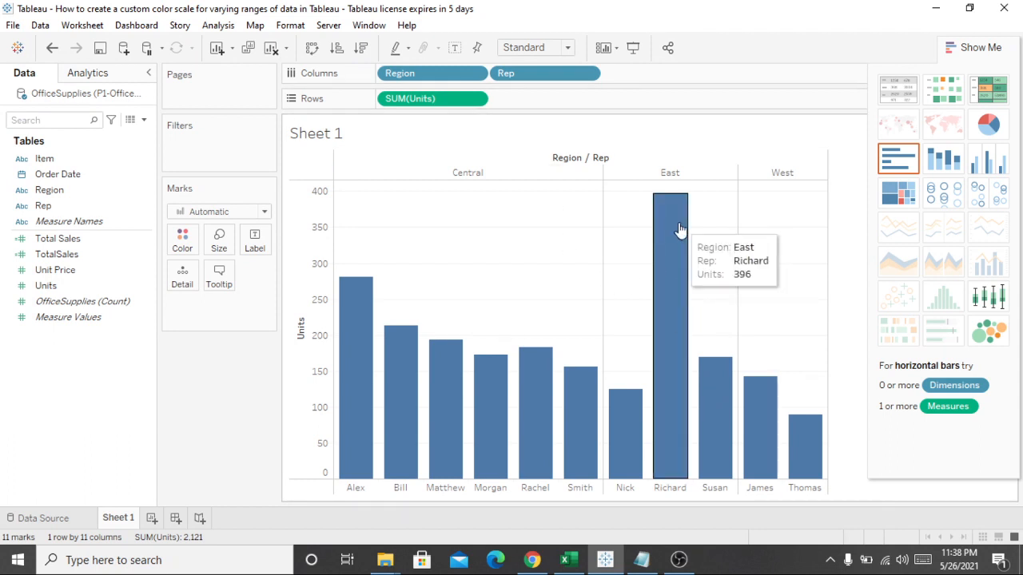
mouse_move(676, 230)
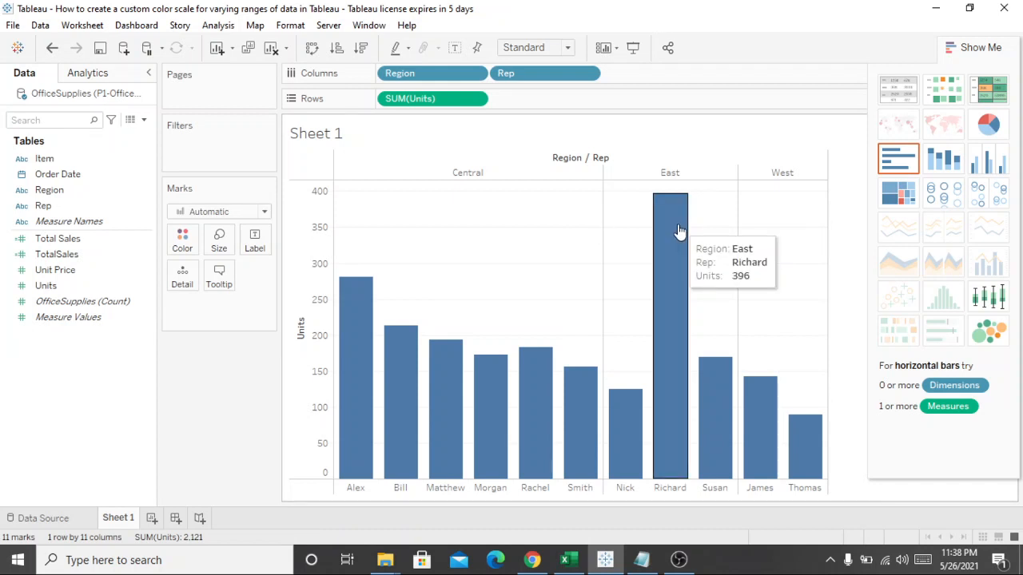
mouse_move(358, 302)
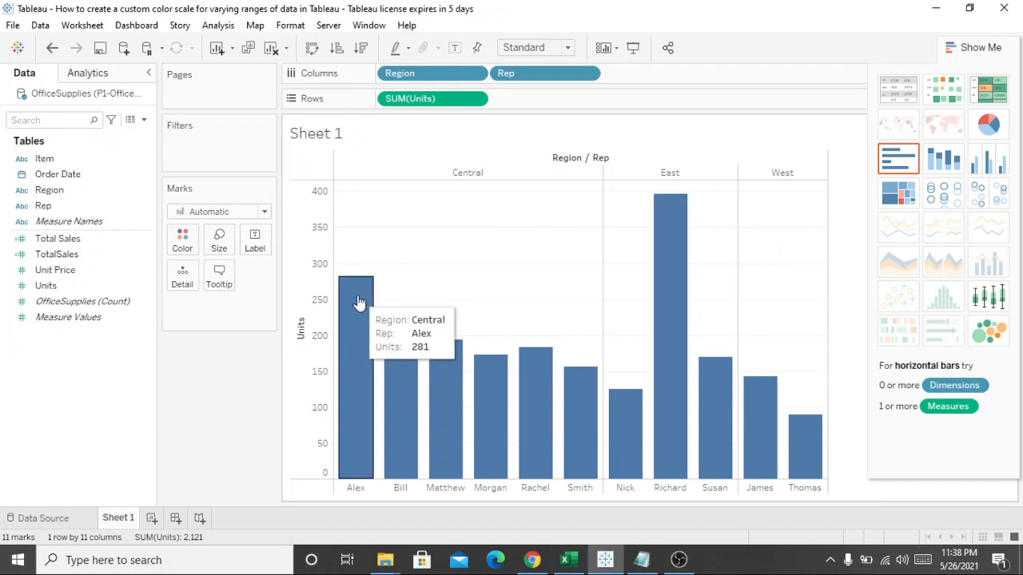
mouse_move(747, 400)
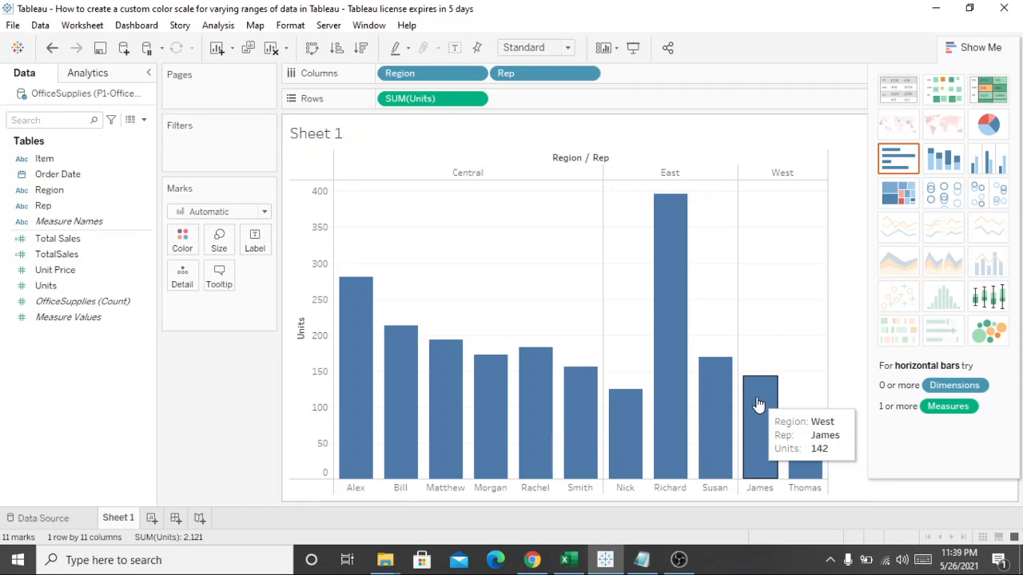
mouse_move(661, 207)
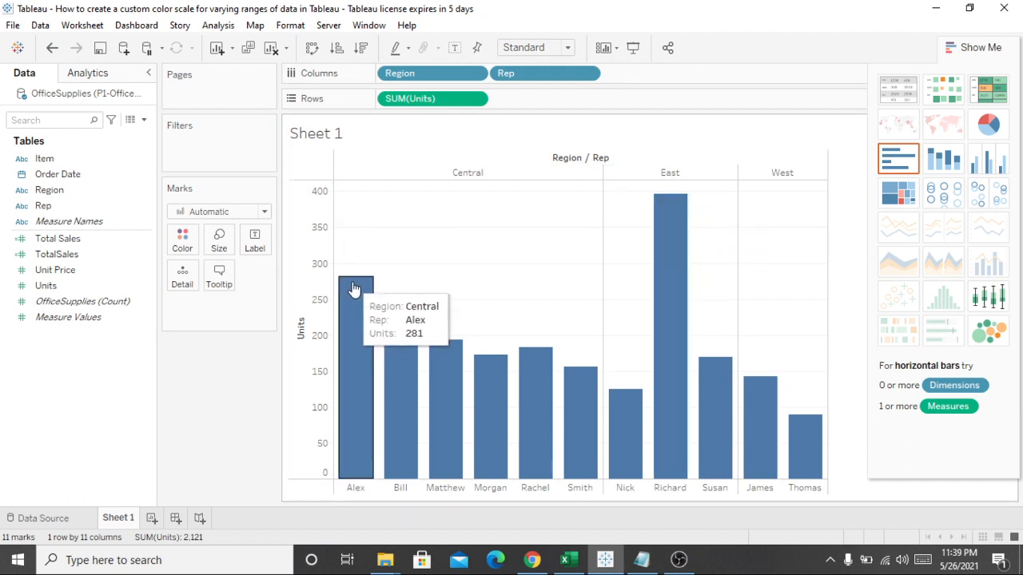
mouse_move(488, 374)
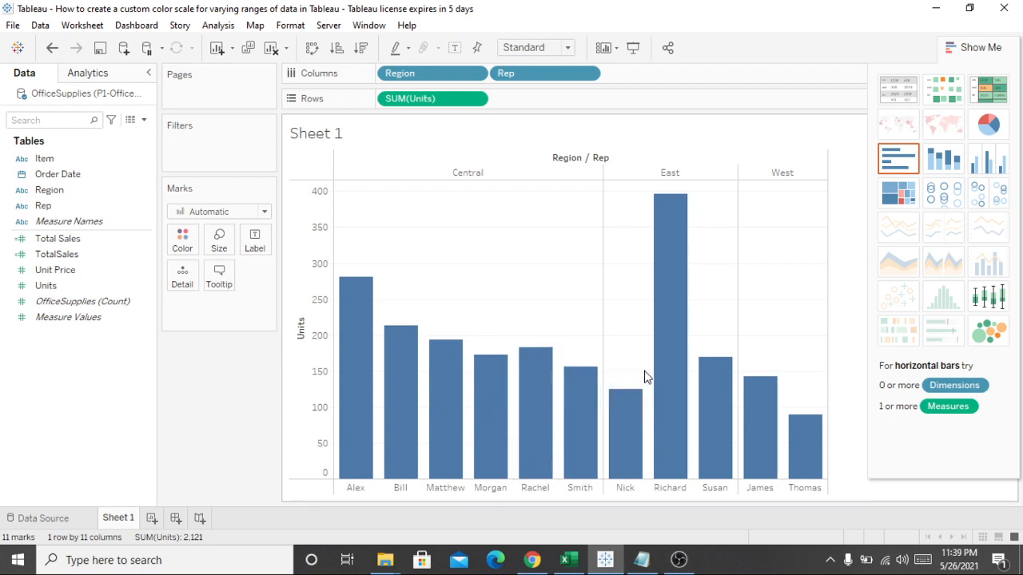
mouse_move(657, 366)
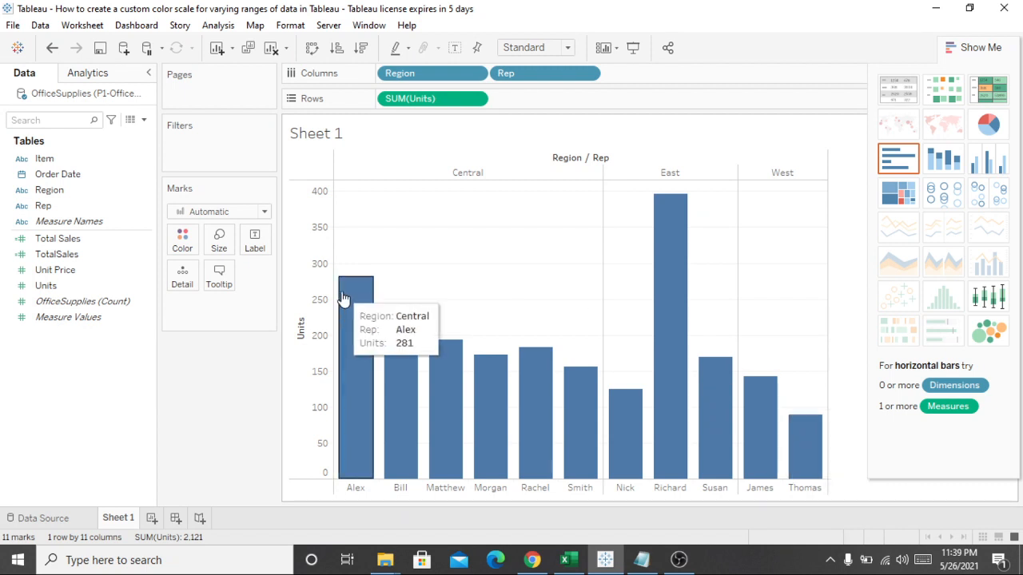
mouse_move(396, 352)
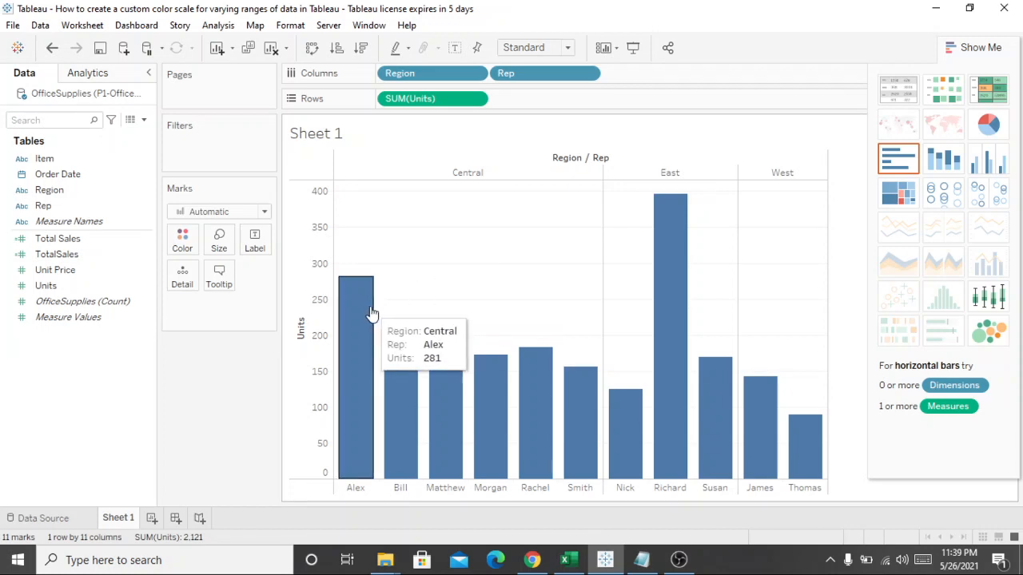
mouse_move(366, 323)
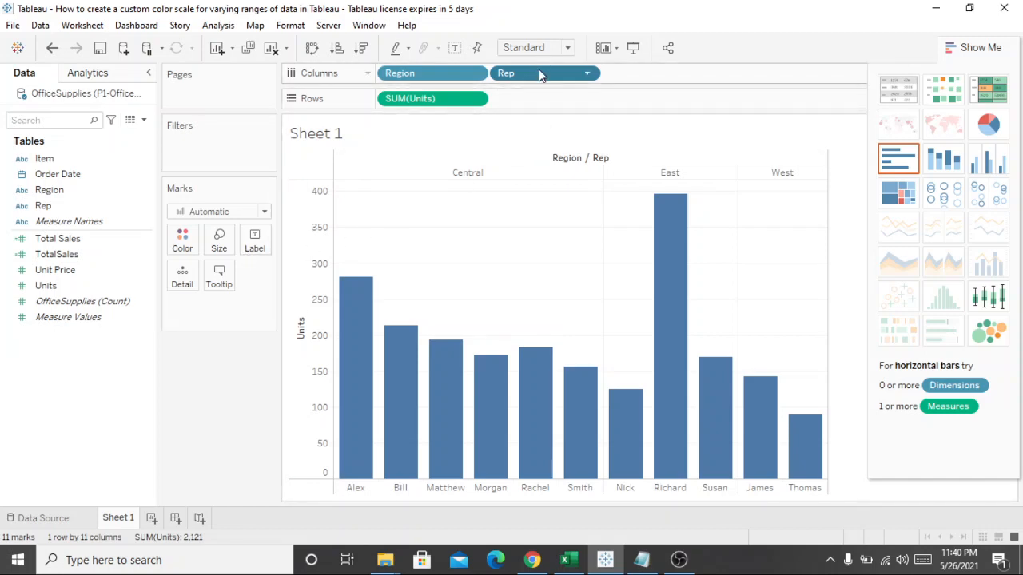
Step: Try to color the bars by moving Rep out of the columns, and undo the move
left_click_drag(539, 69, 185, 252)
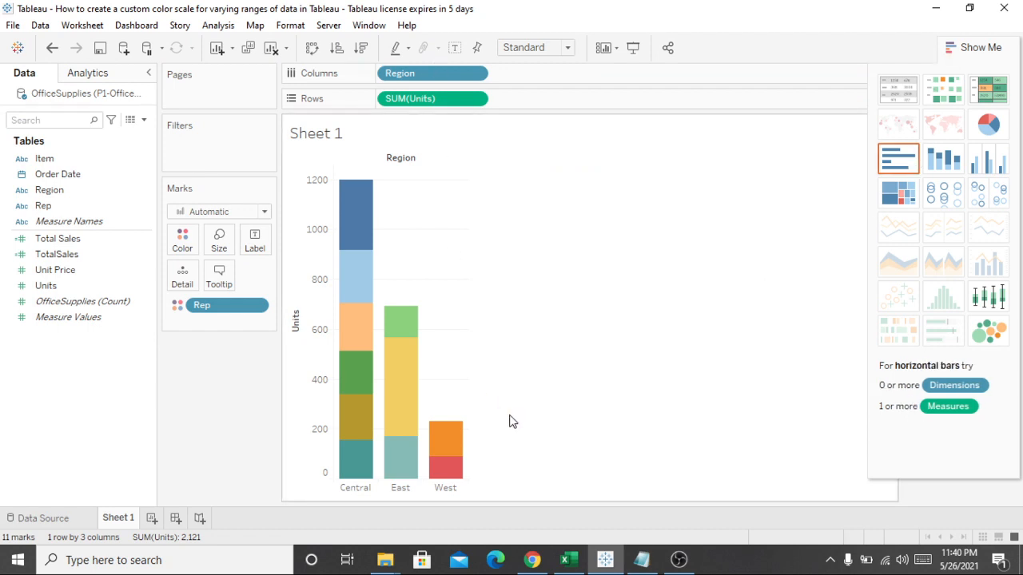
key("ctrl+z")
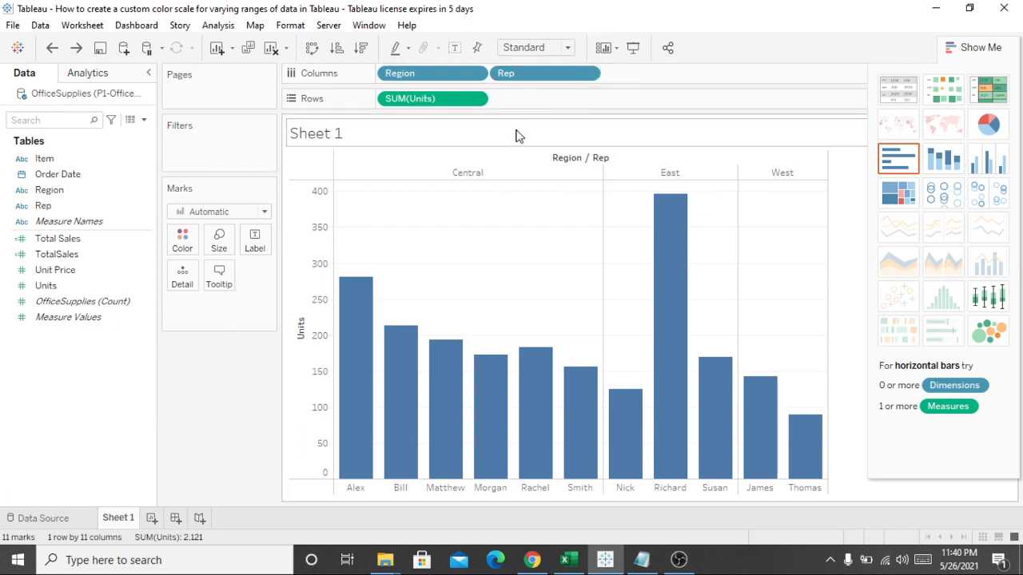
Step: Color the bars by Rep and label them with Rep, keeping Rep in the columns
left_click_drag(542, 76, 191, 234)
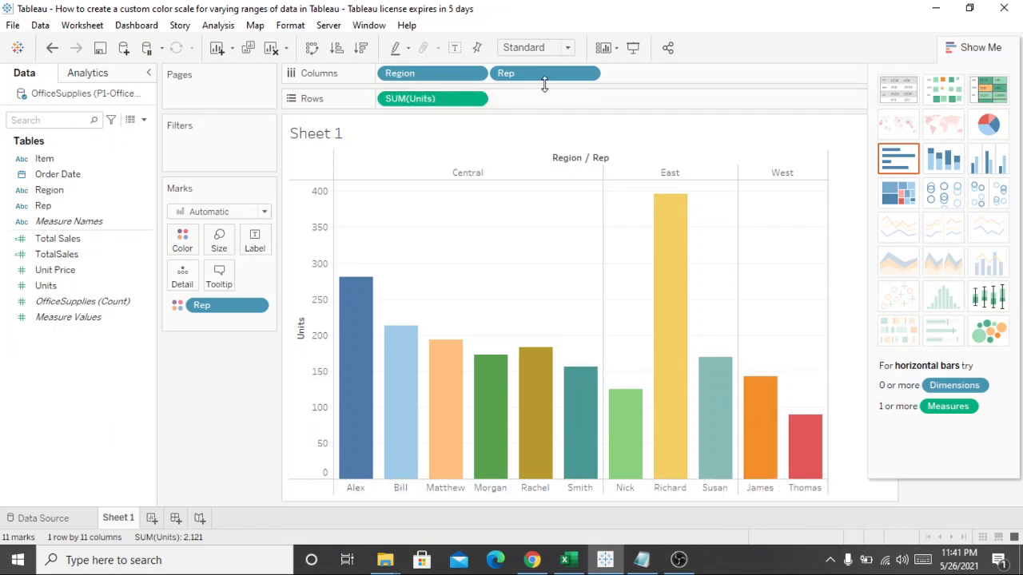
left_click_drag(539, 80, 256, 243)
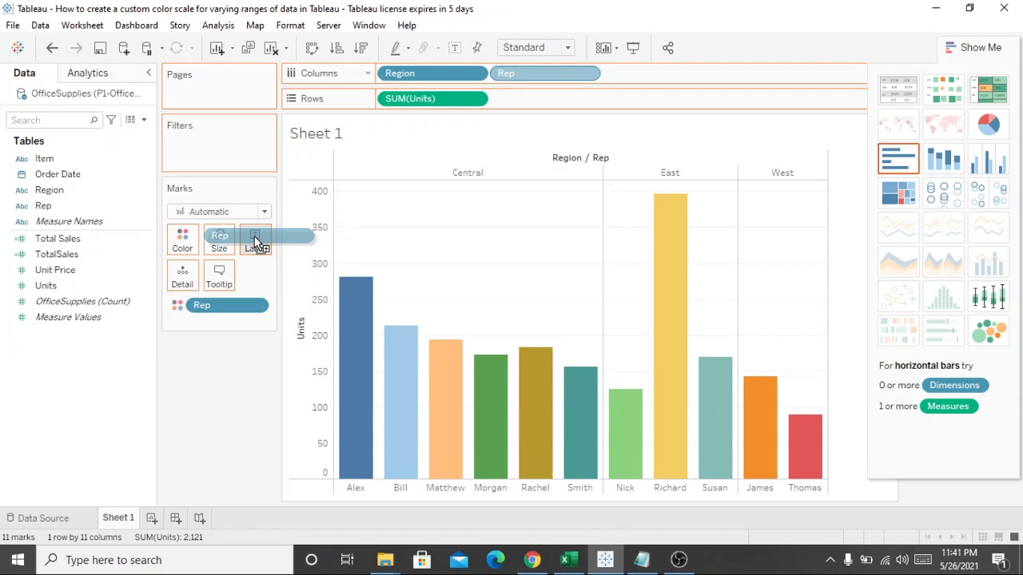
left_click_drag(255, 237, 256, 243)
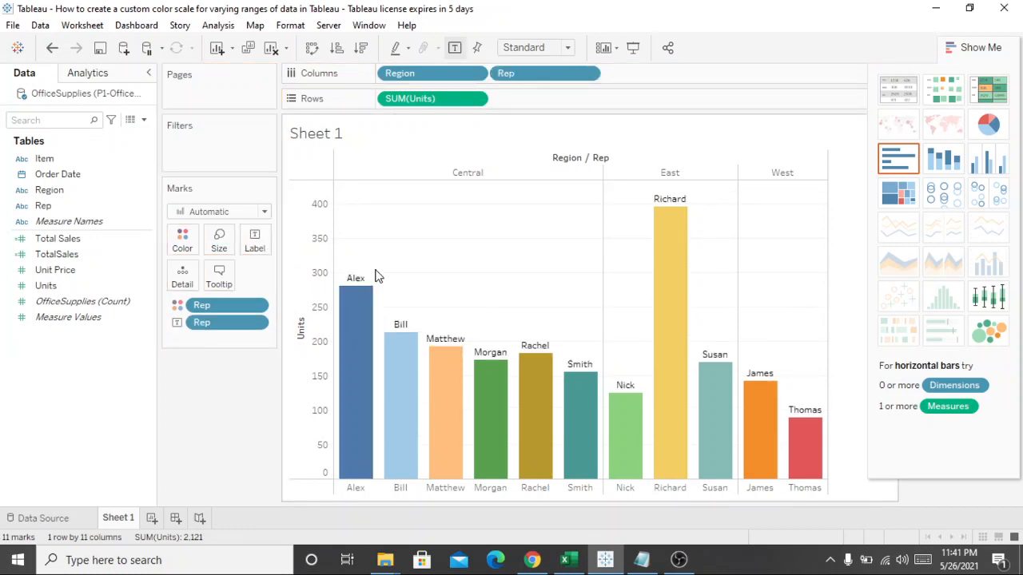
mouse_move(369, 288)
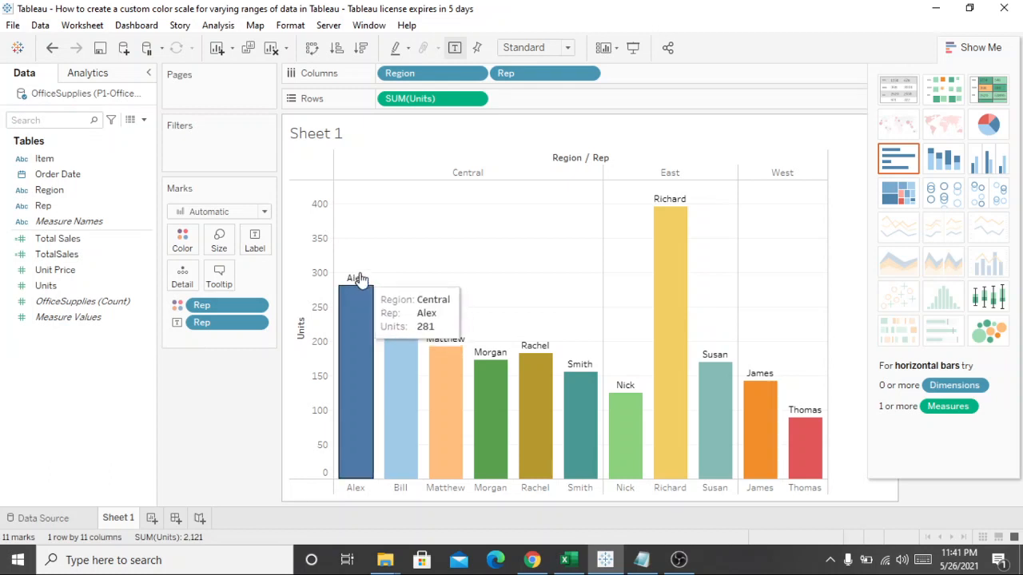
mouse_move(461, 340)
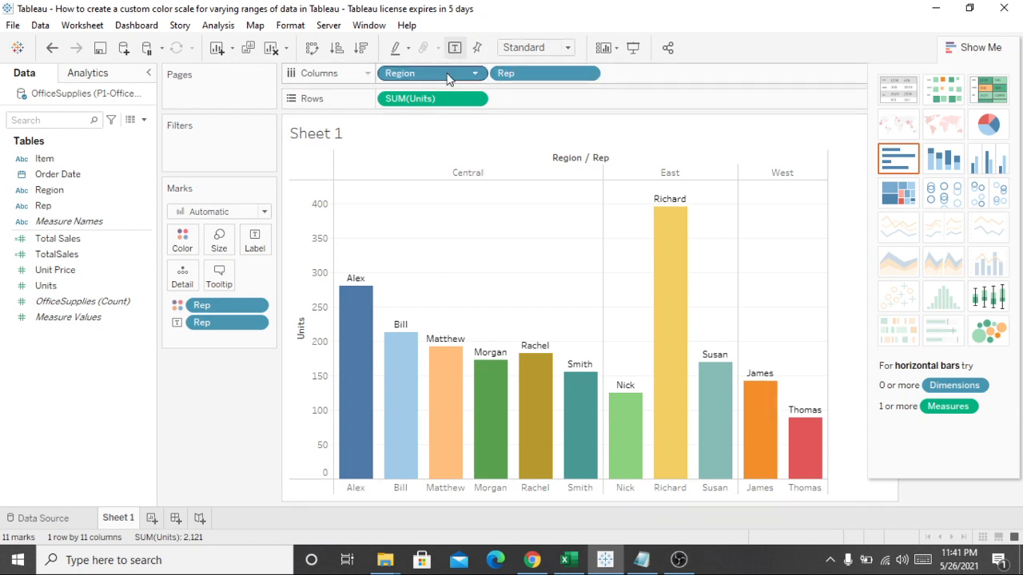
Step: Add Region and SUM(Units) to the bar labels, keeping both fields on their shelves
left_click_drag(448, 78, 256, 243)
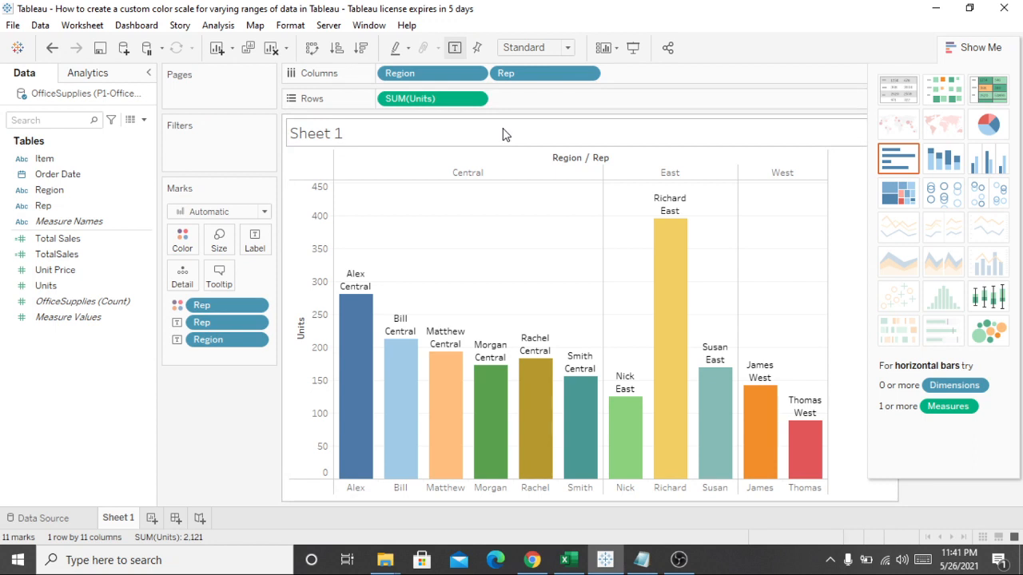
mouse_move(360, 309)
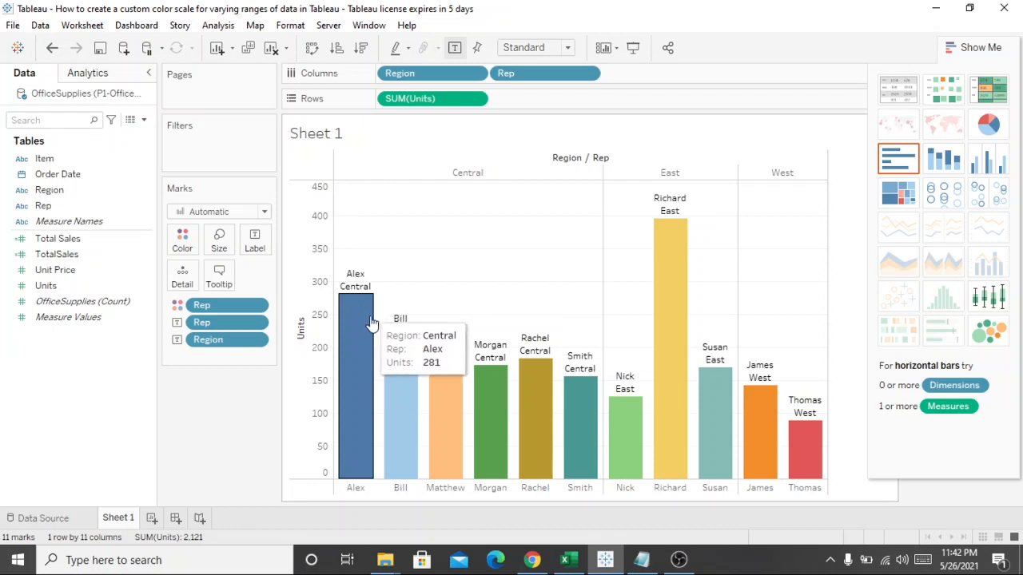
mouse_move(396, 364)
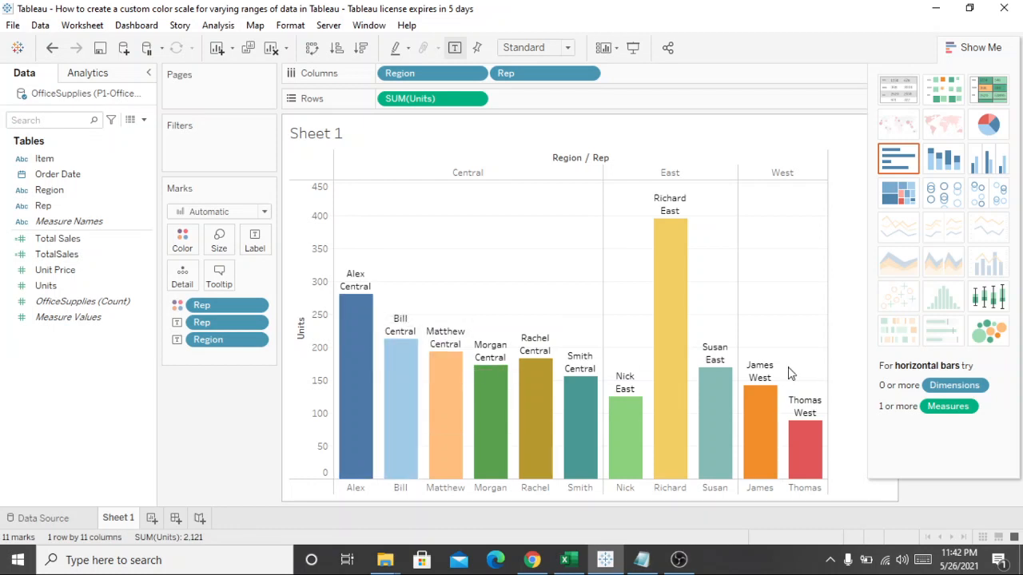
mouse_move(683, 287)
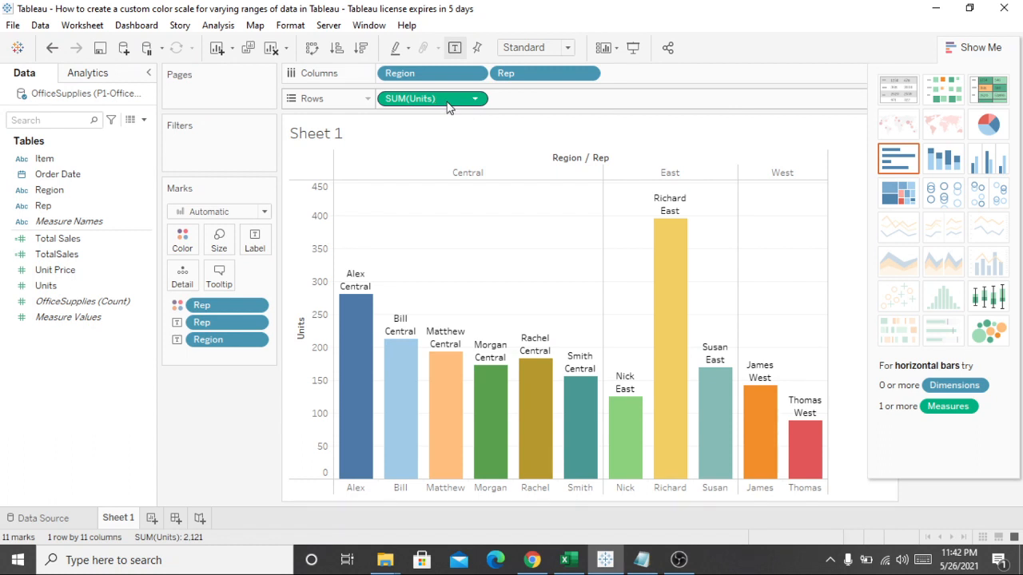
left_click_drag(448, 106, 266, 242)
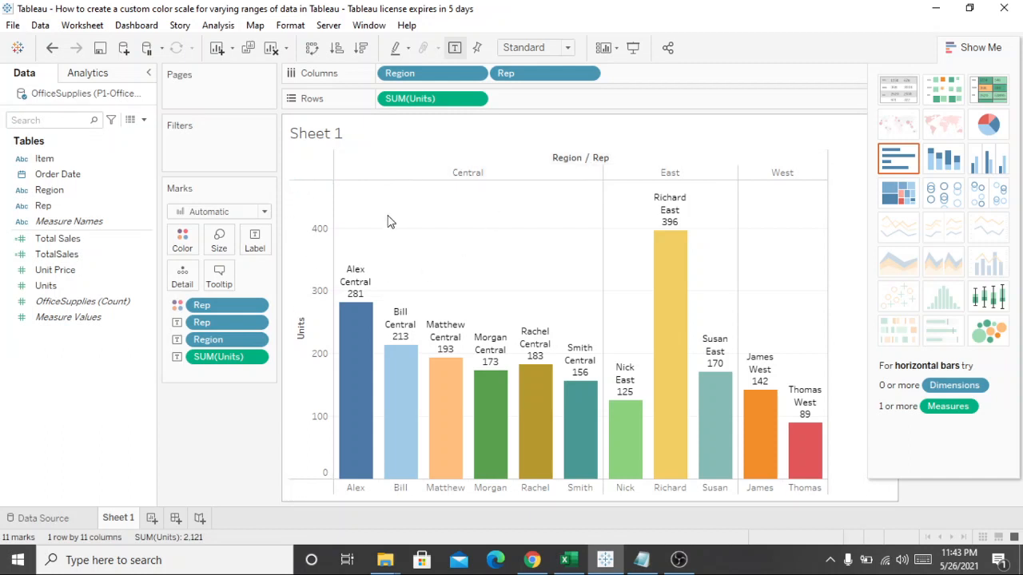
Step: Format the SUM(Units) label's default pane alignment as right-aligned with the downward-rotated text direction
right_click(245, 363)
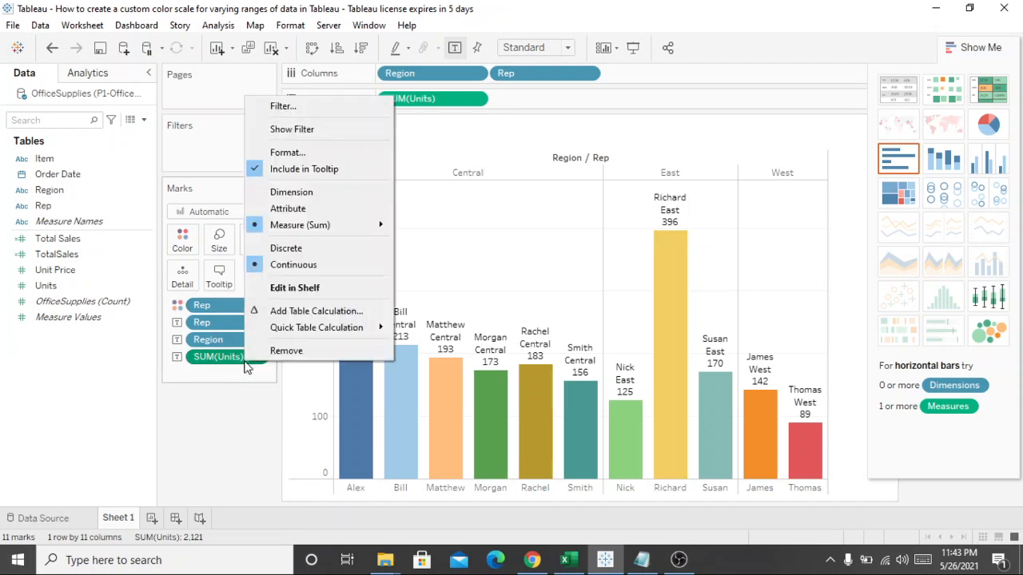
left_click(312, 154)
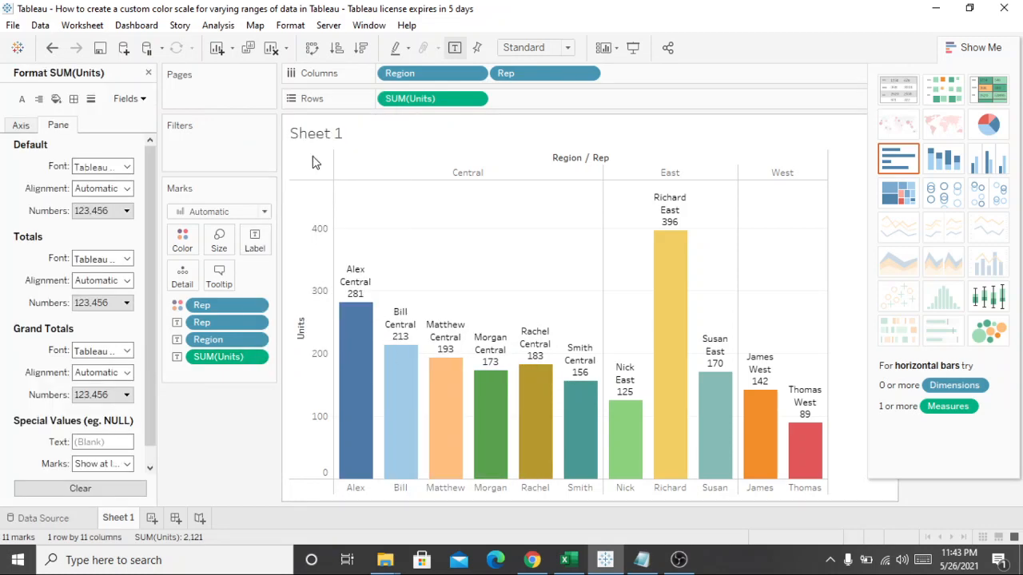
left_click(118, 188)
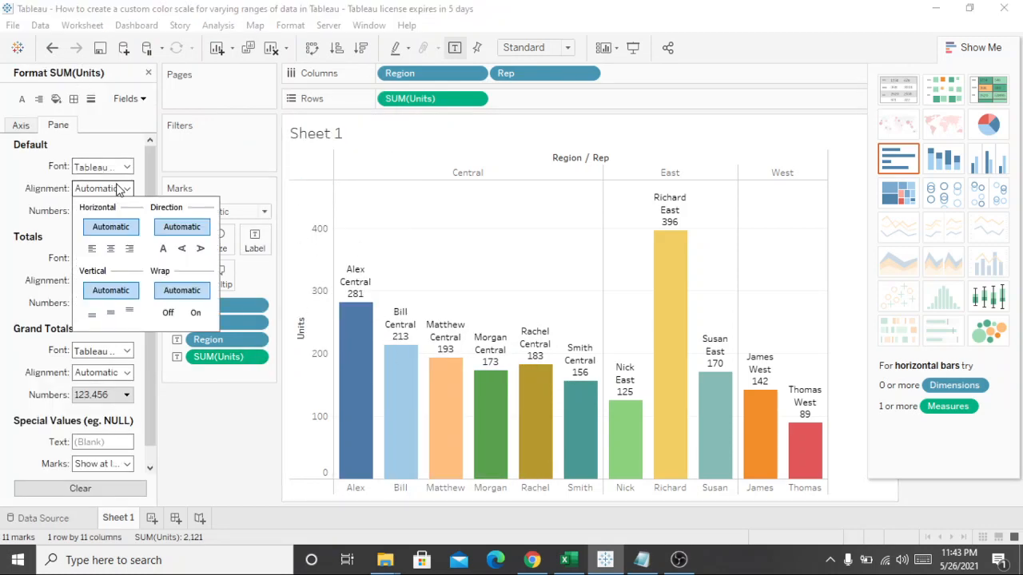
left_click(129, 248)
left_click(164, 251)
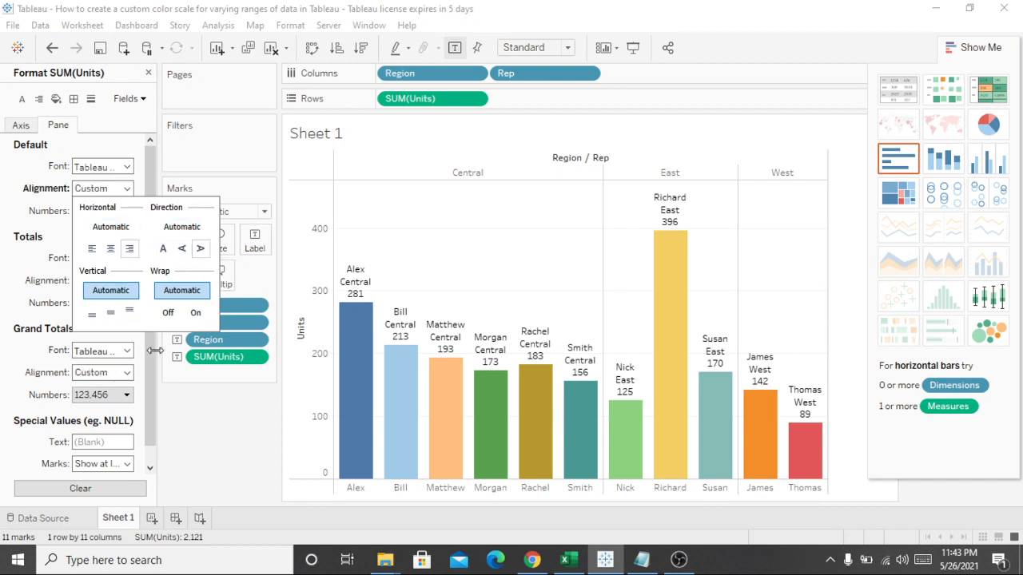
left_click(237, 409)
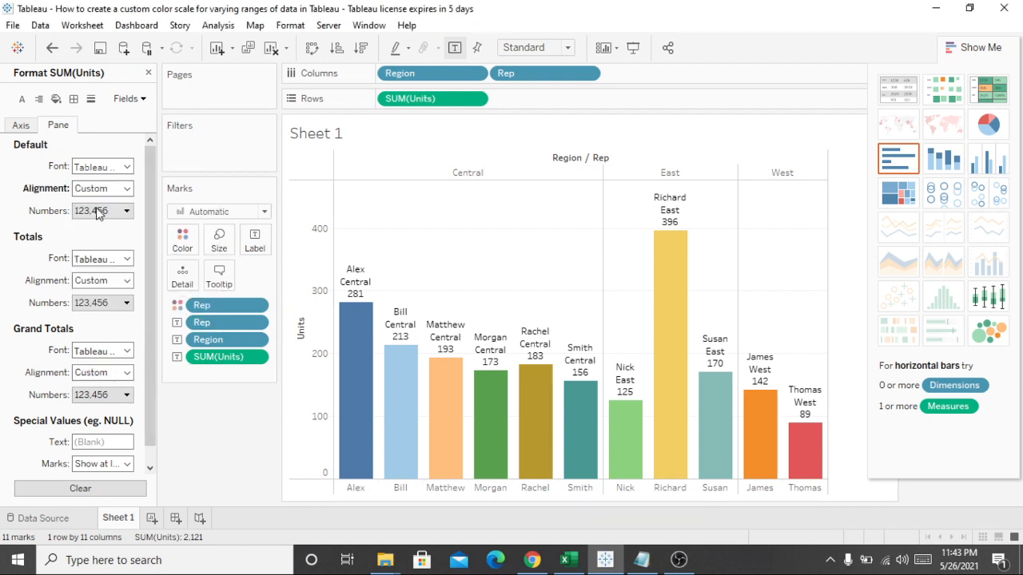
Step: Set the SUM(Units) totals font to size 12 with a dark gray color
left_click(124, 258)
left_click(109, 301)
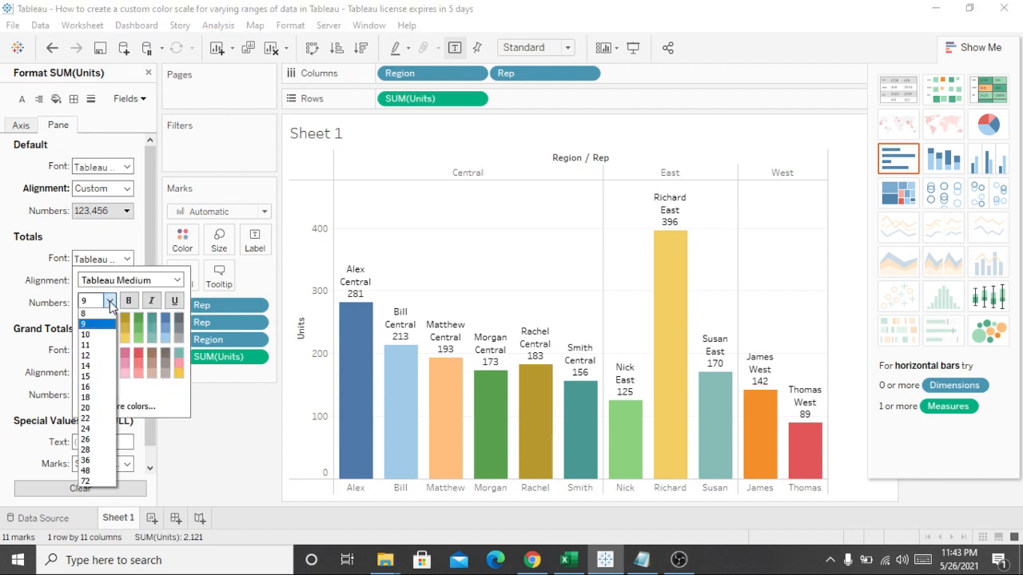
left_click(99, 334)
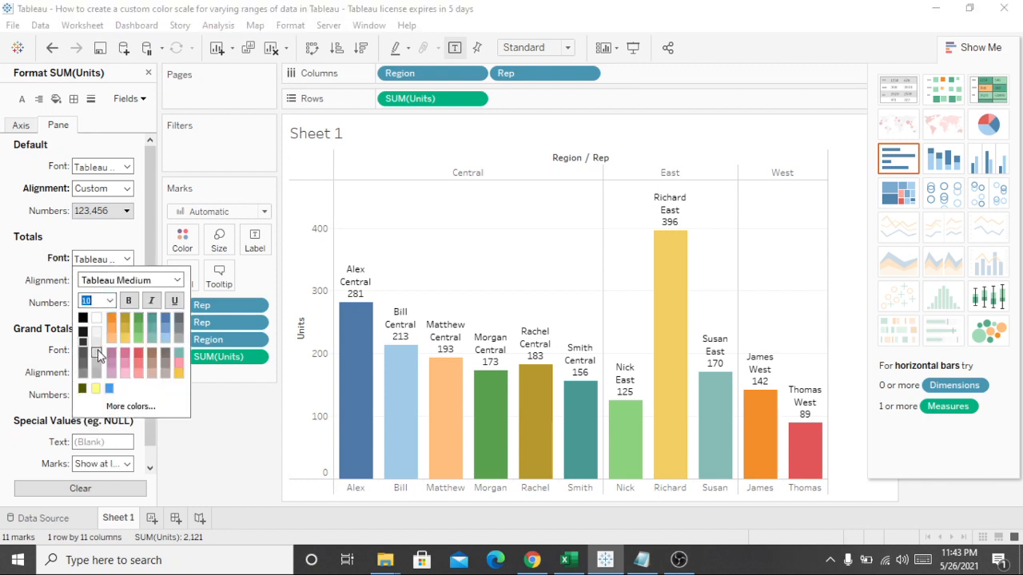
left_click(95, 352)
left_click(112, 337)
left_click(110, 303)
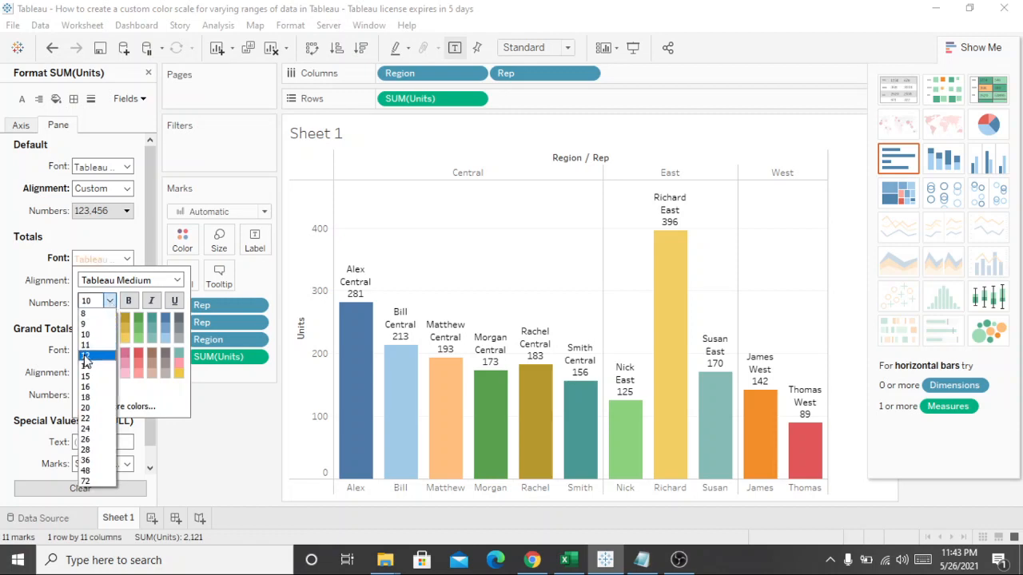
left_click(83, 355)
left_click(84, 361)
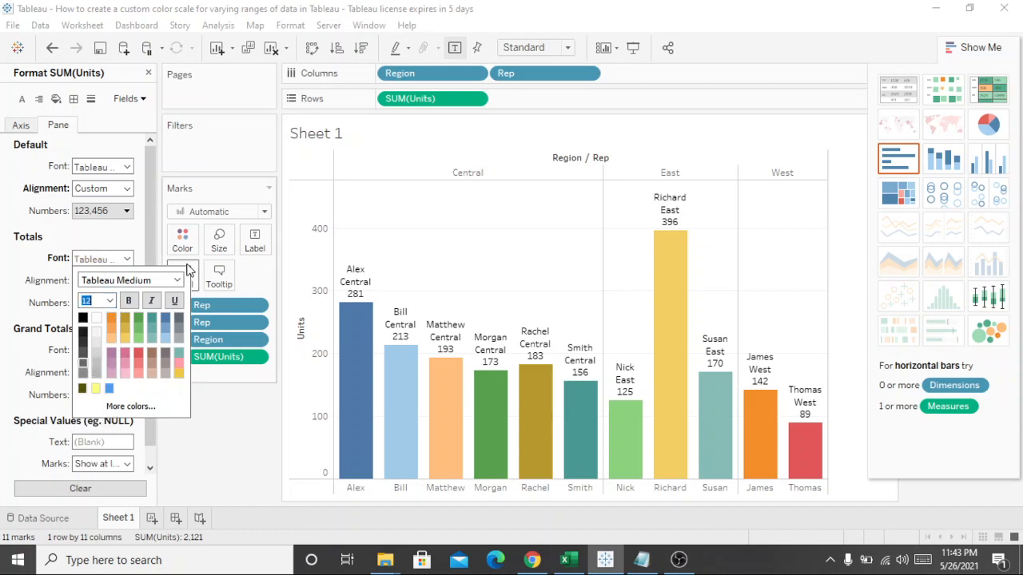
left_click(237, 410)
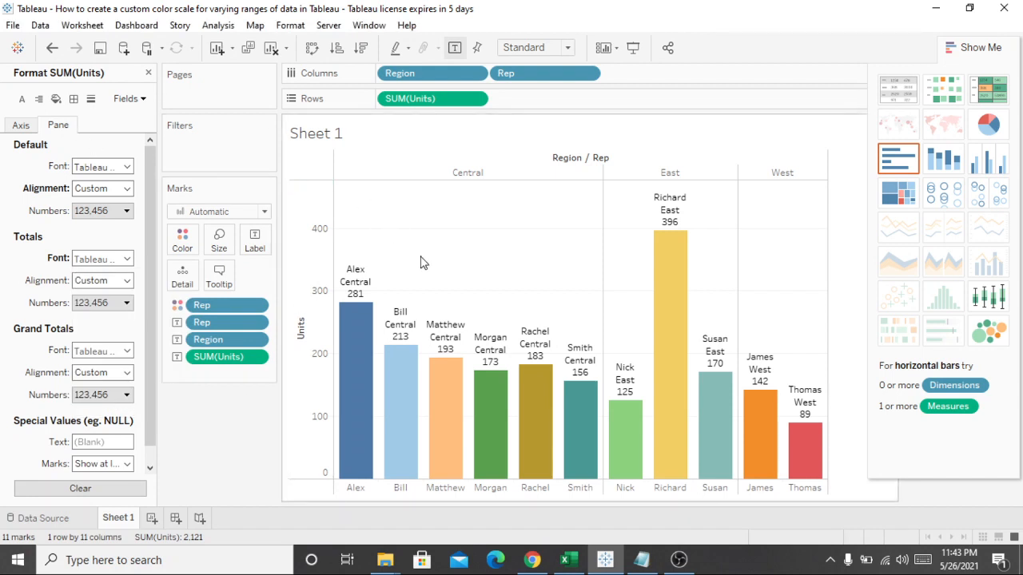
Step: Set the default worksheet font of the bar chart to size 11 with a darker gray color
left_click(490, 395)
left_click(506, 296)
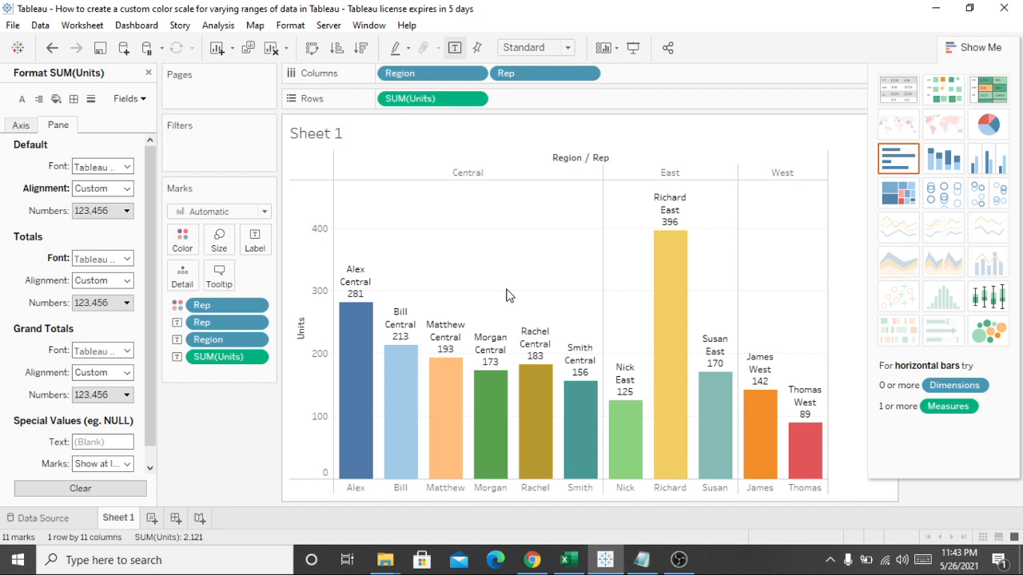
left_click(528, 359)
right_click(527, 359)
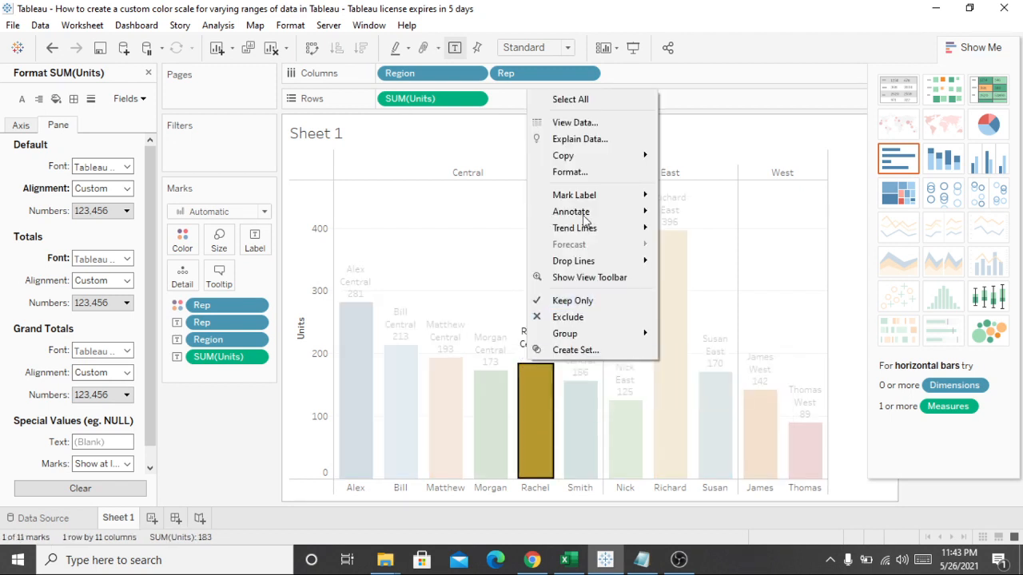
left_click(569, 172)
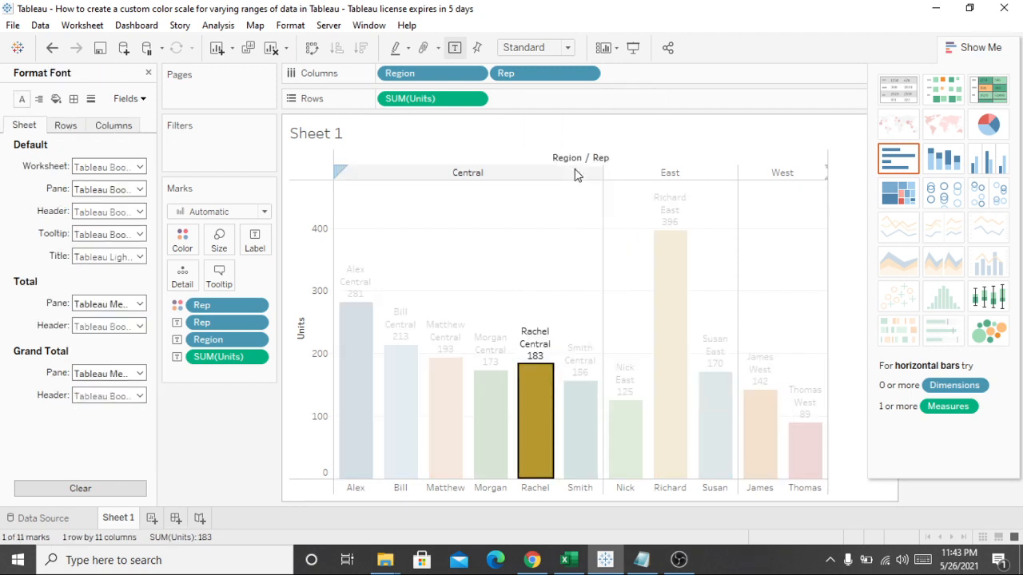
left_click(135, 170)
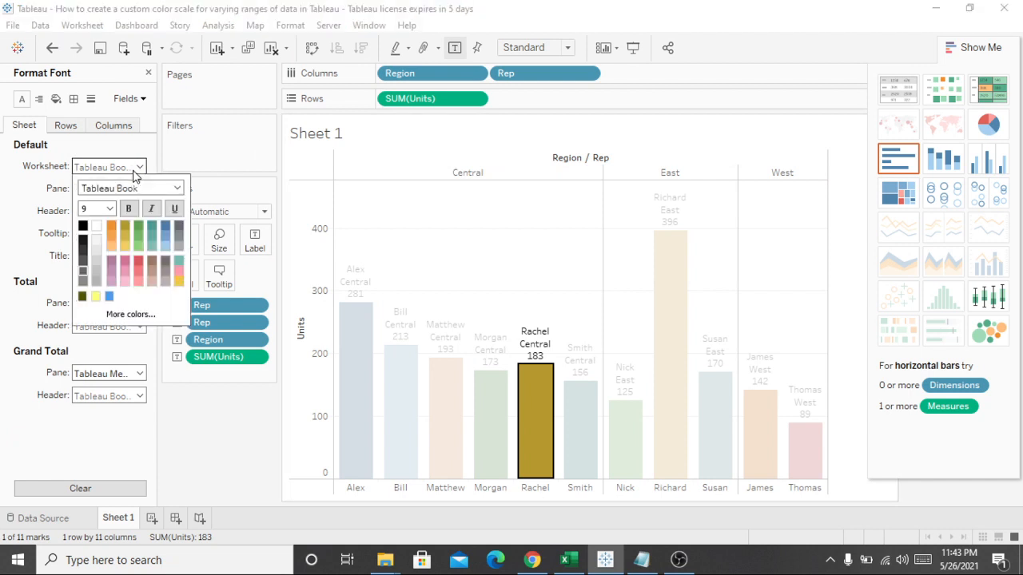
left_click(110, 209)
left_click(94, 249)
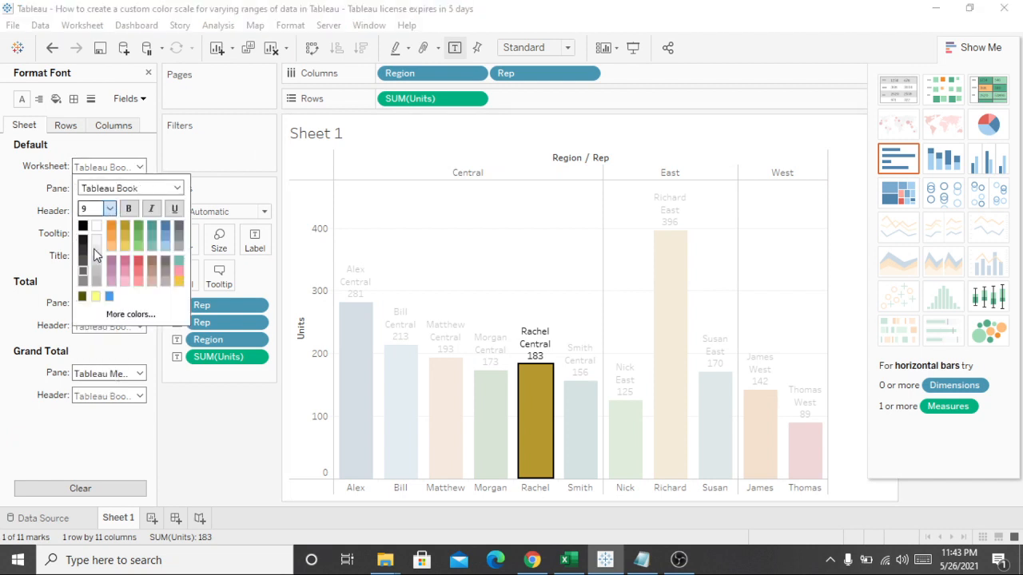
left_click(84, 261)
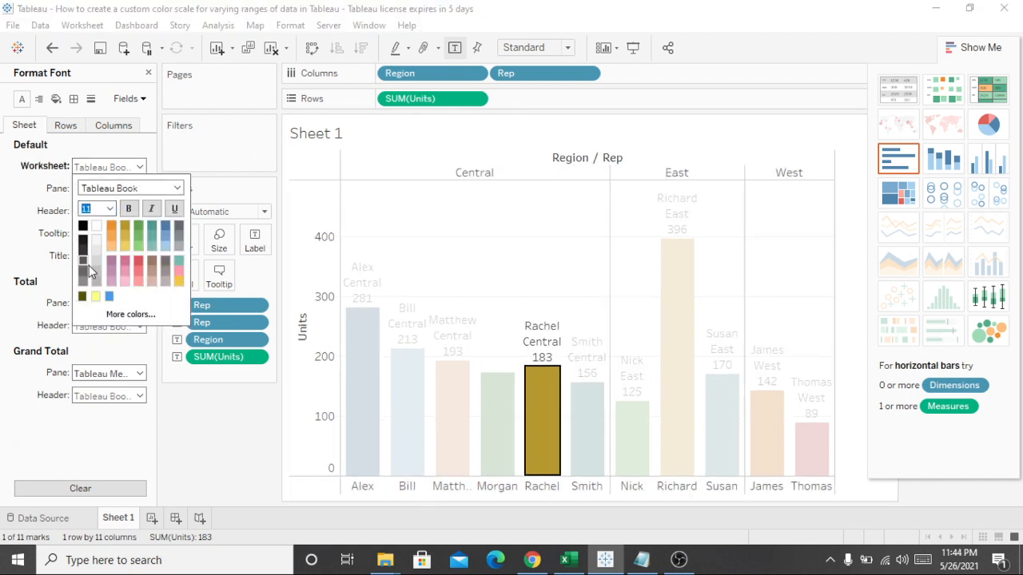
Step: Try font sizes 12 and 15 for the default worksheet font
left_click(109, 208)
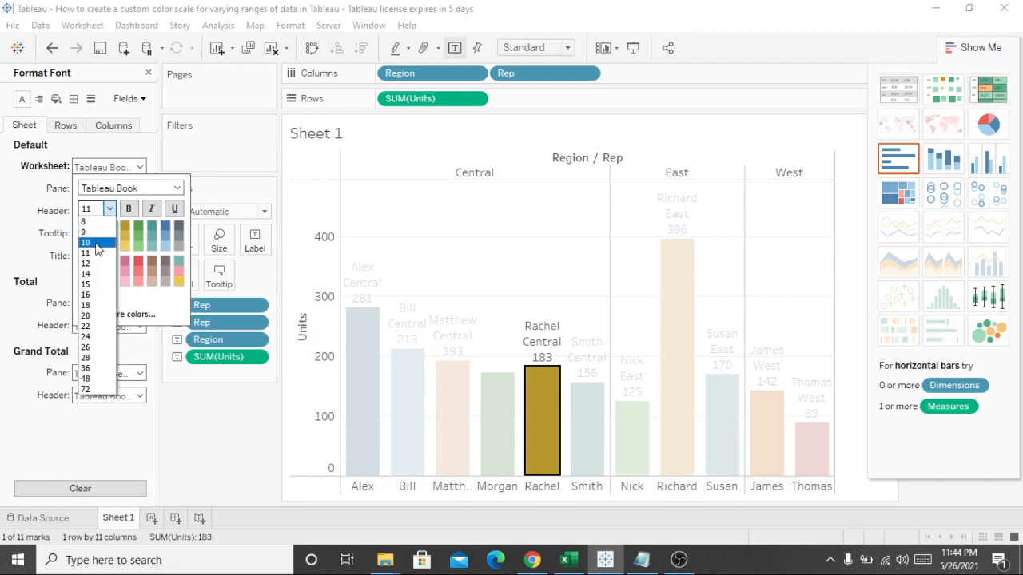
left_click(88, 266)
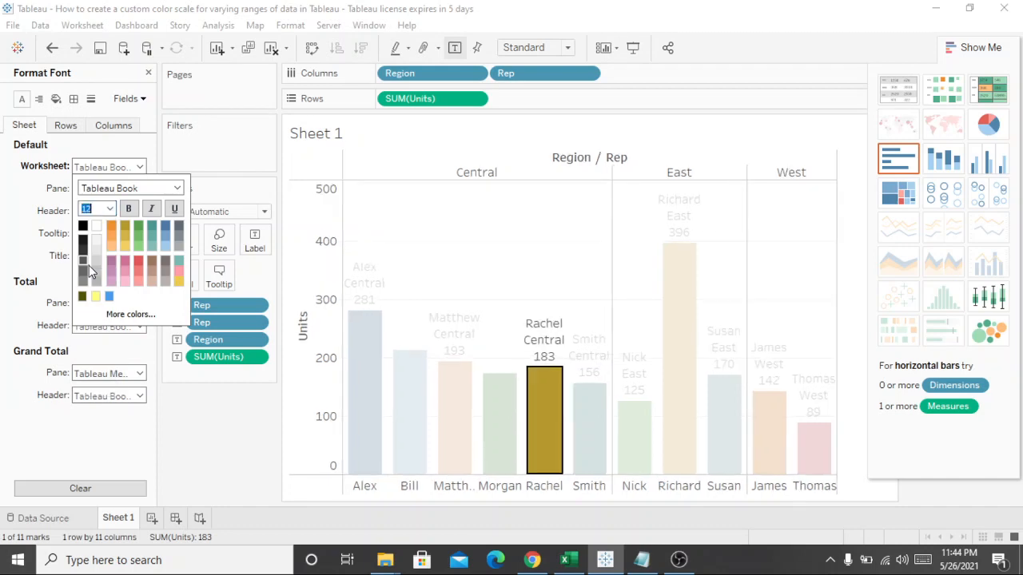
left_click(110, 209)
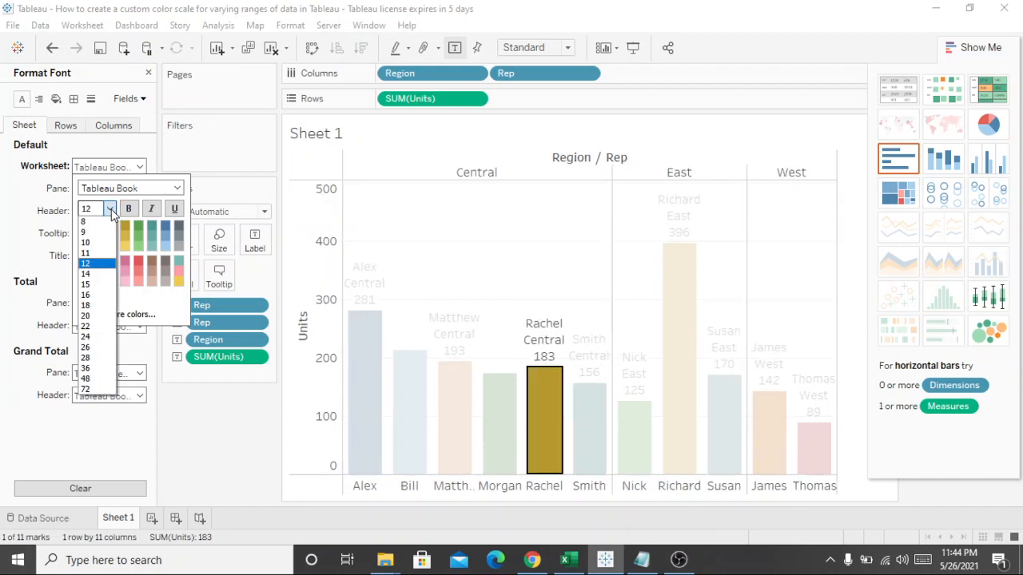
left_click(93, 289)
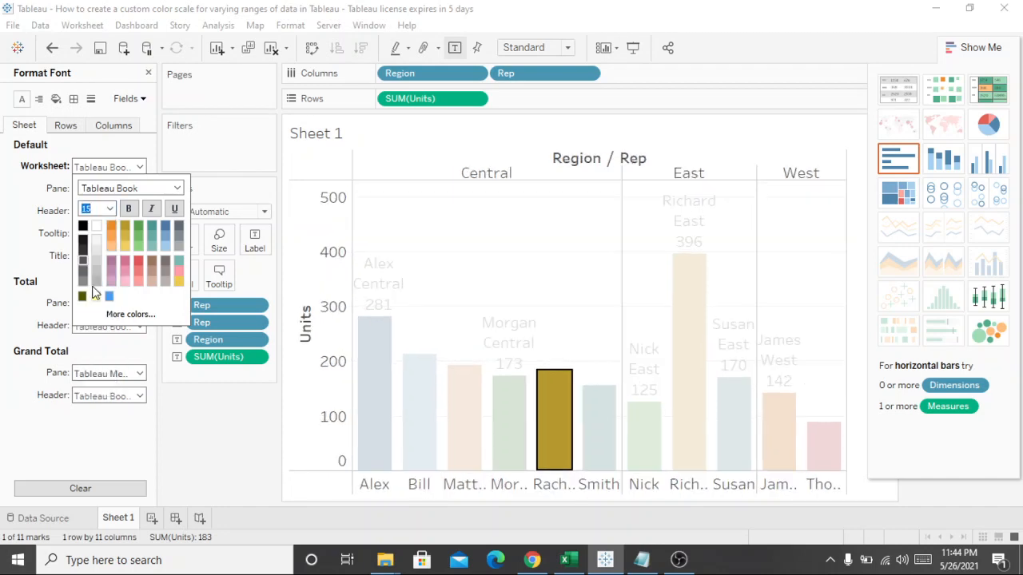
Step: Set the default worksheet font size to 9 and close the font options
left_click(109, 211)
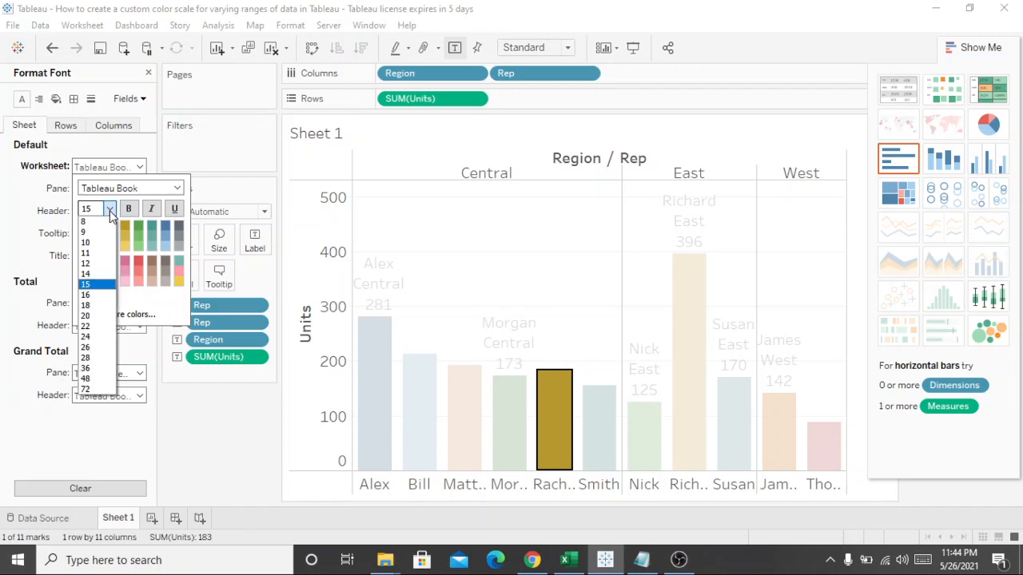
left_click(86, 233)
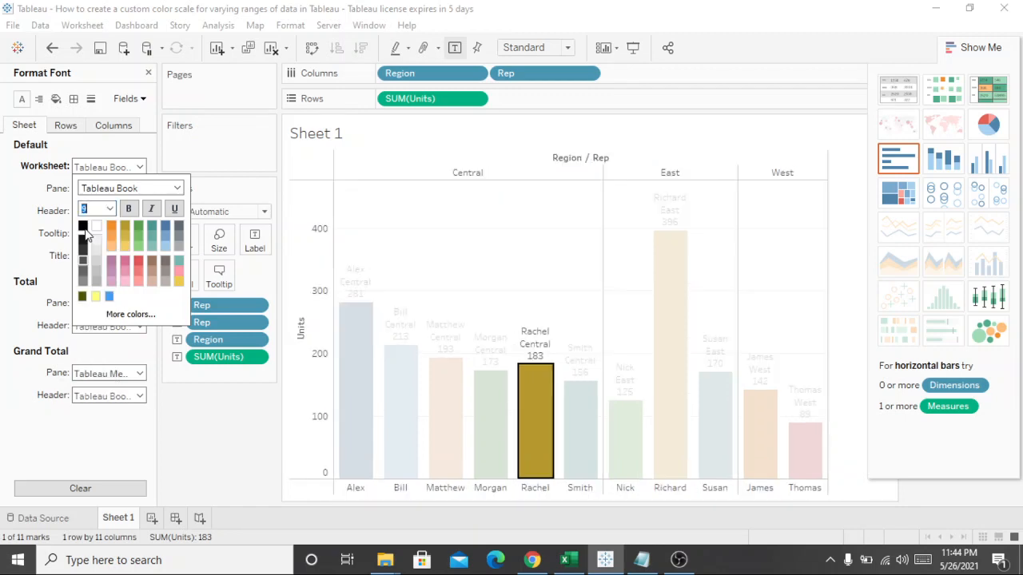
left_click(199, 164)
left_click(131, 172)
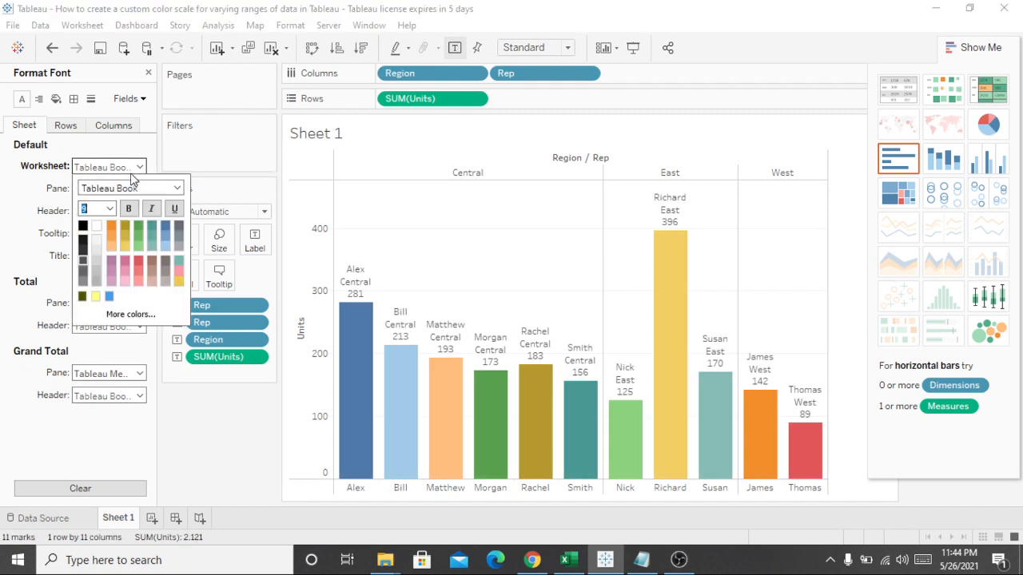
left_click(126, 212)
left_click(489, 254)
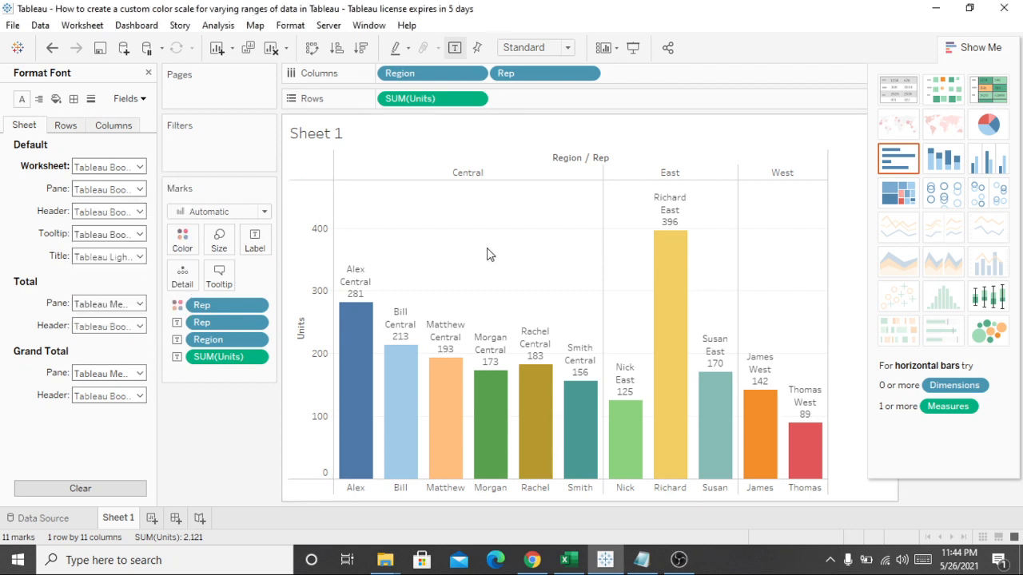
Step: Try the bold, italic and underline styles on the default worksheet font, turning each one off again
left_click(532, 417)
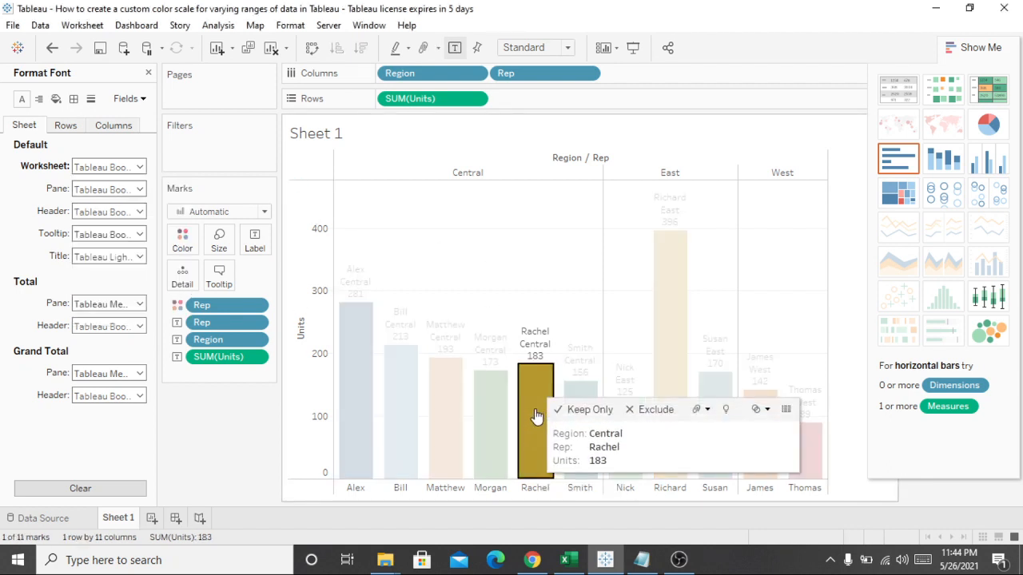
right_click(532, 417)
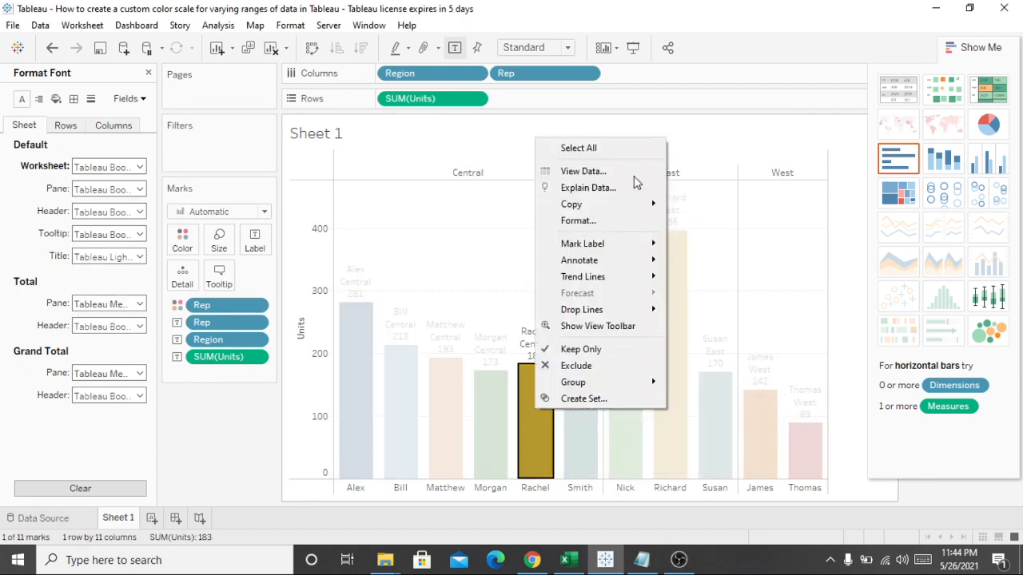
left_click(584, 220)
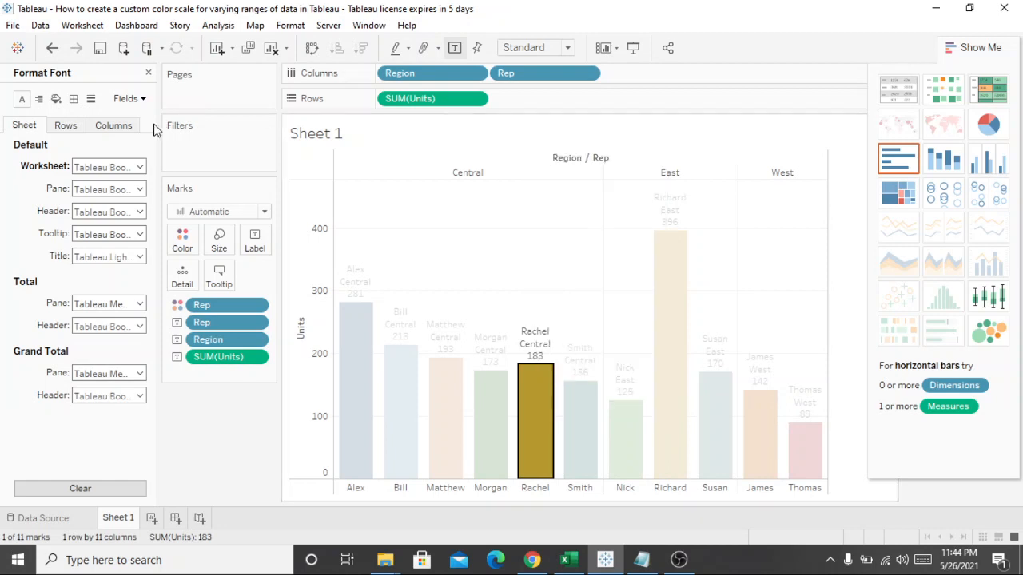
left_click(132, 168)
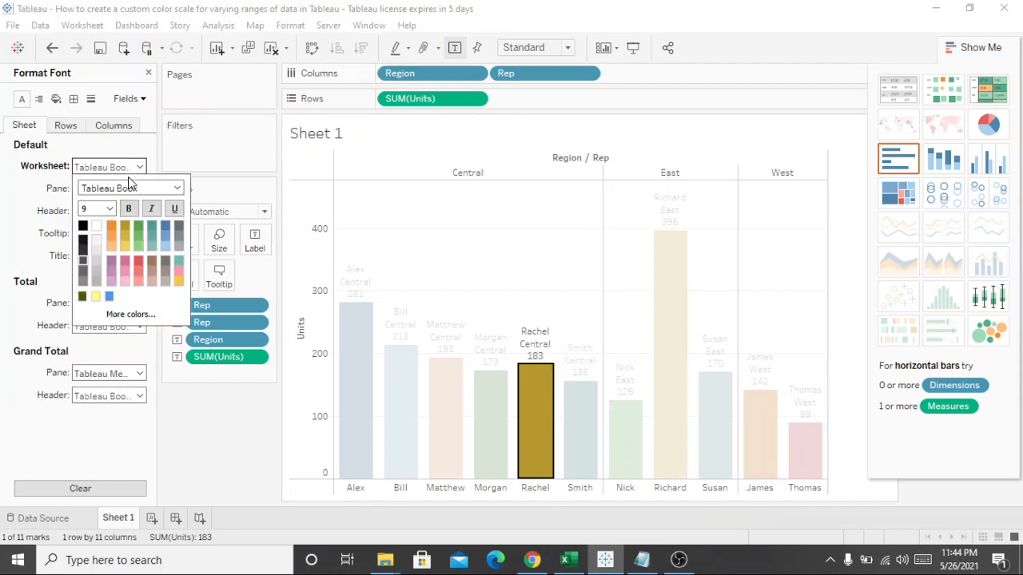
left_click(128, 209)
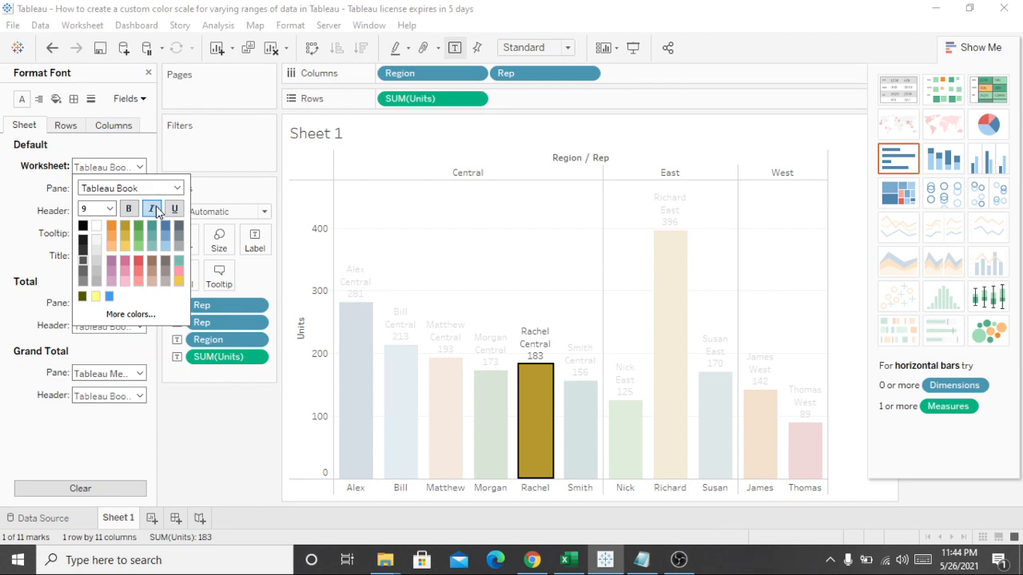
left_click(152, 209)
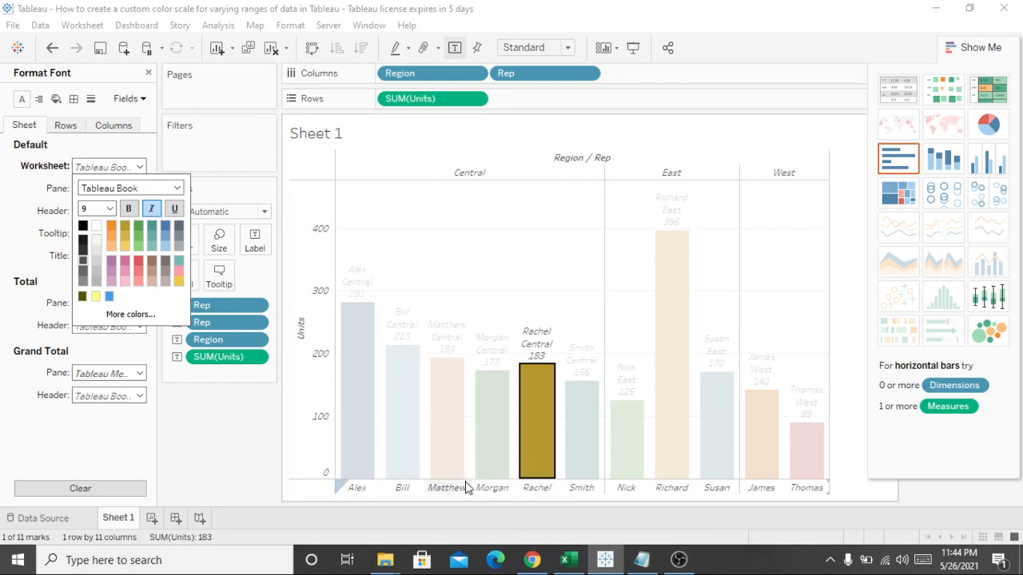
left_click(156, 210)
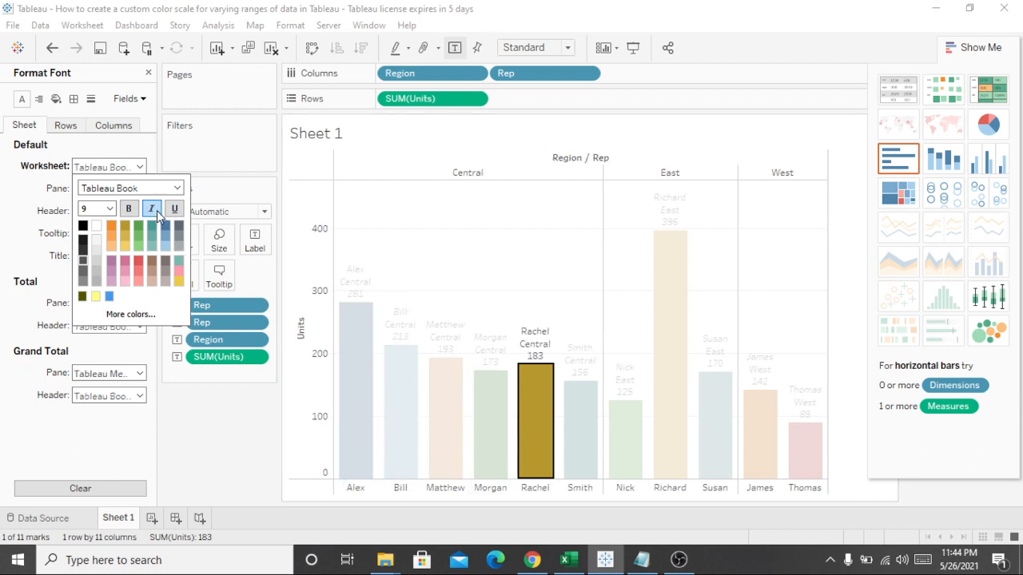
left_click(175, 209)
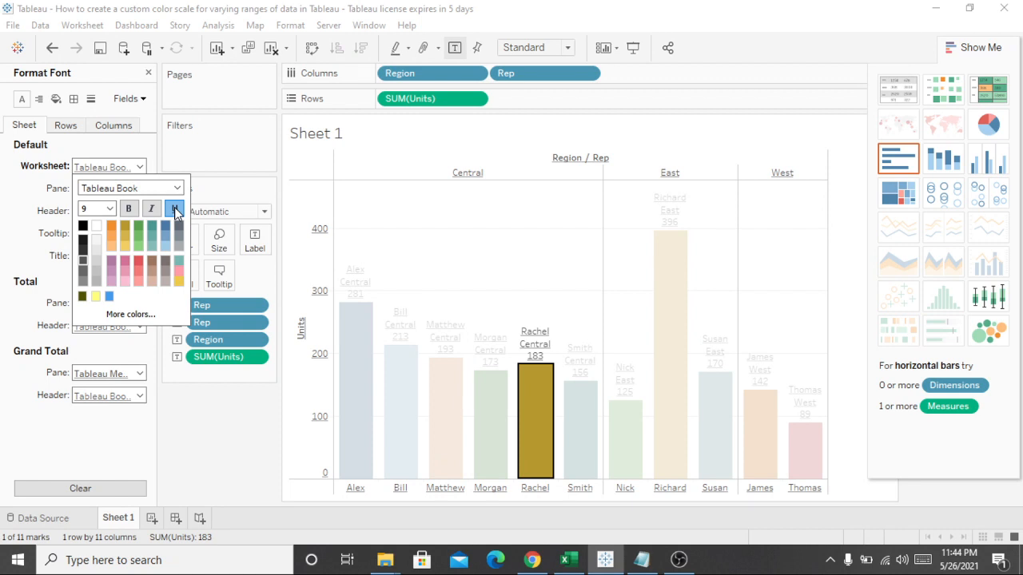
left_click(175, 209)
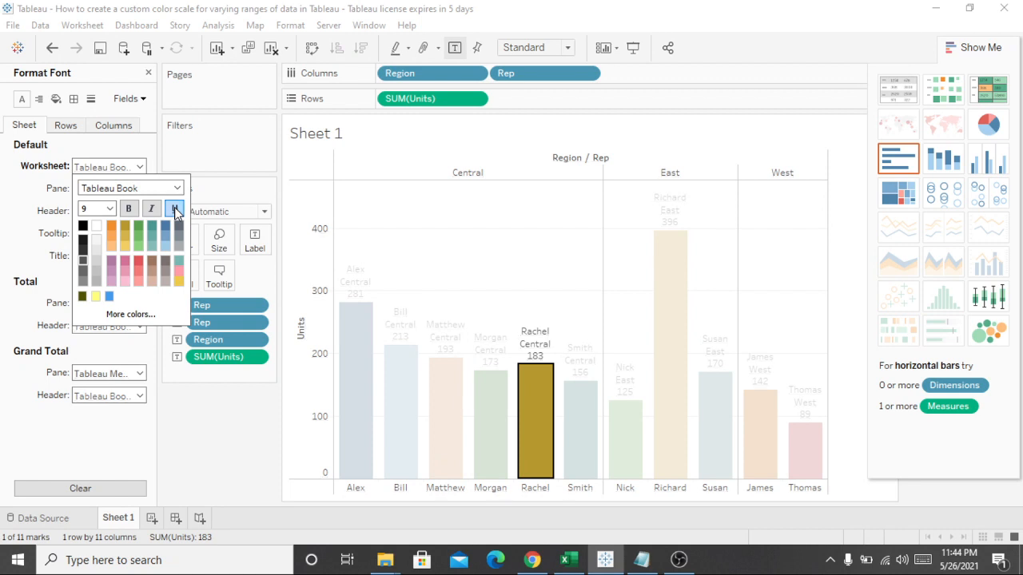
left_click(175, 210)
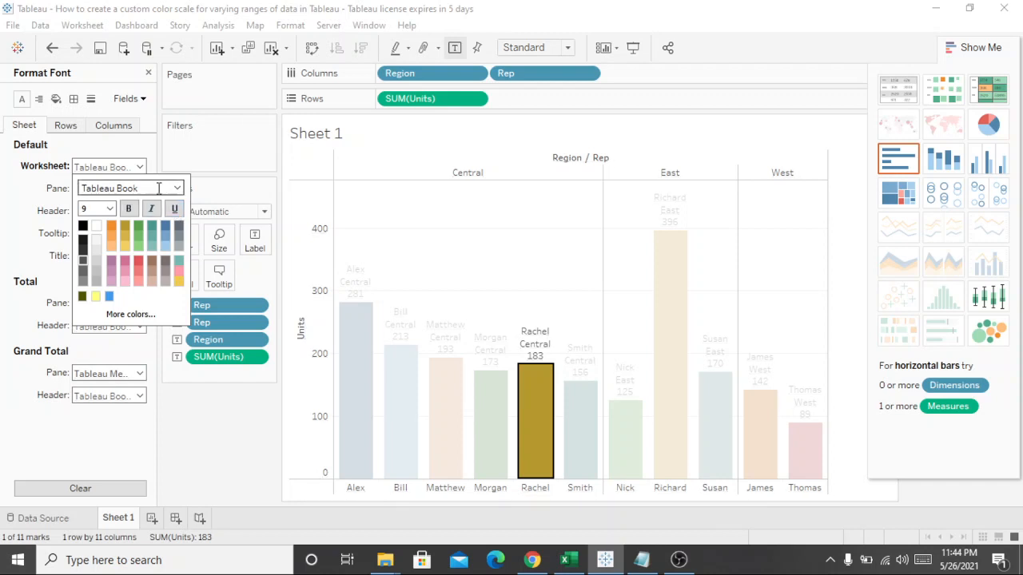
left_click(180, 187)
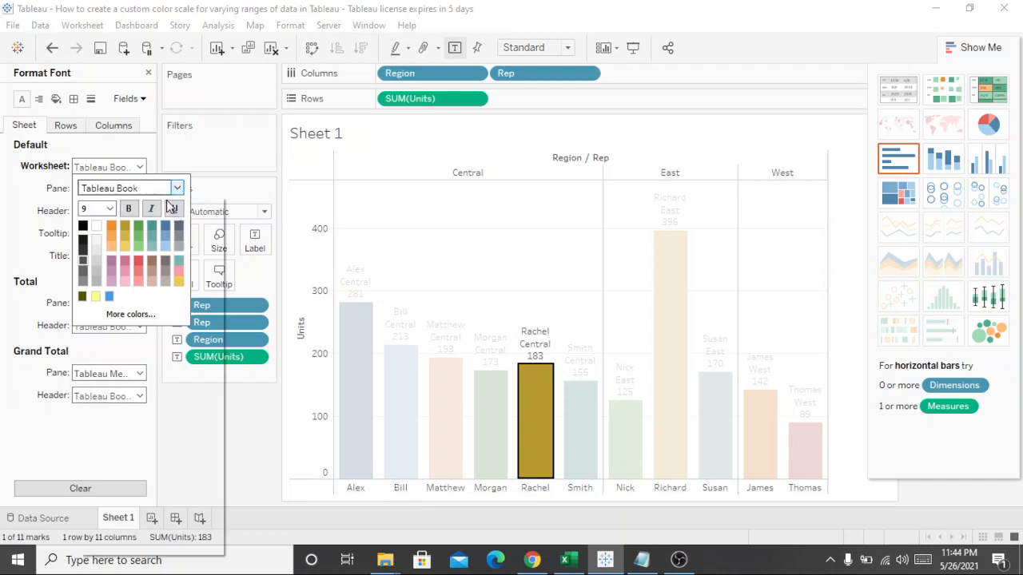
left_click(205, 230)
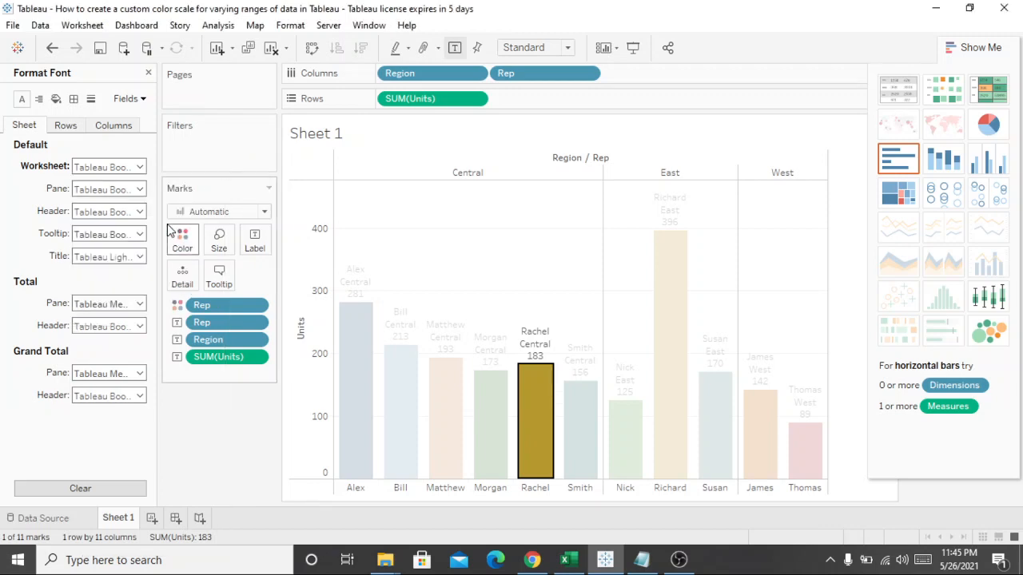
left_click(128, 194)
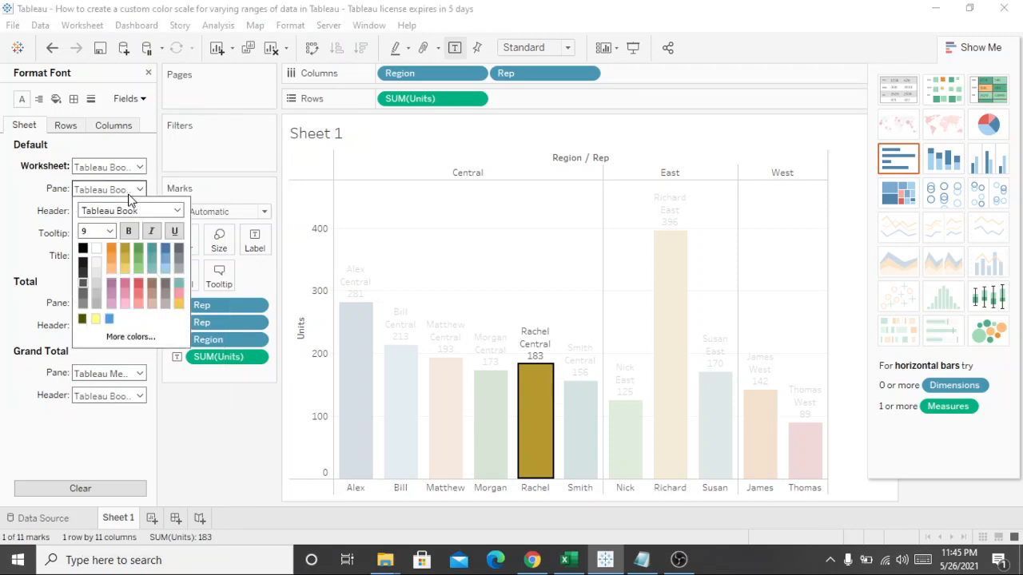
left_click(13, 207)
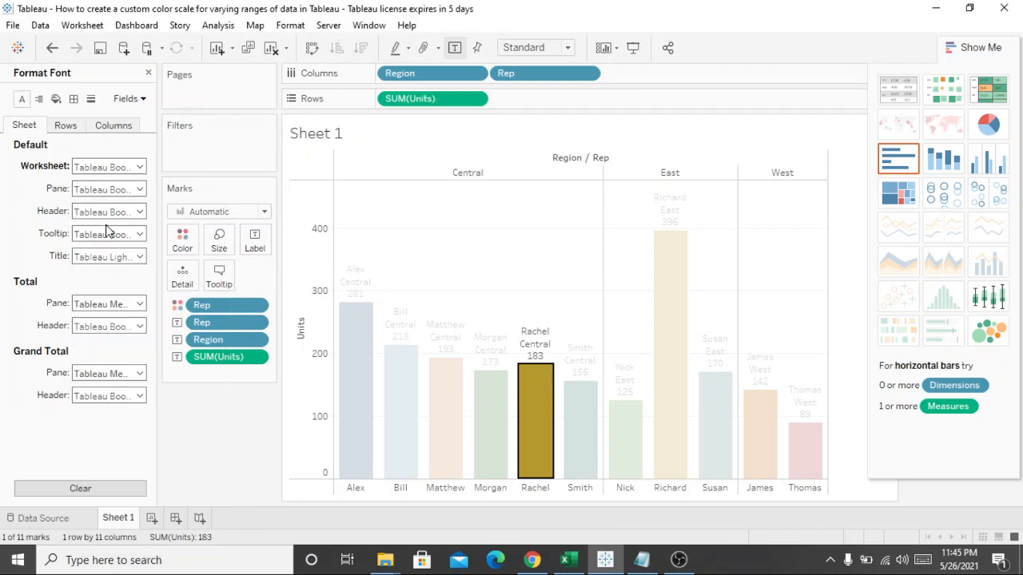
Step: Try sizes 12 and 16 for the default header font, and return it to size 9
left_click(130, 210)
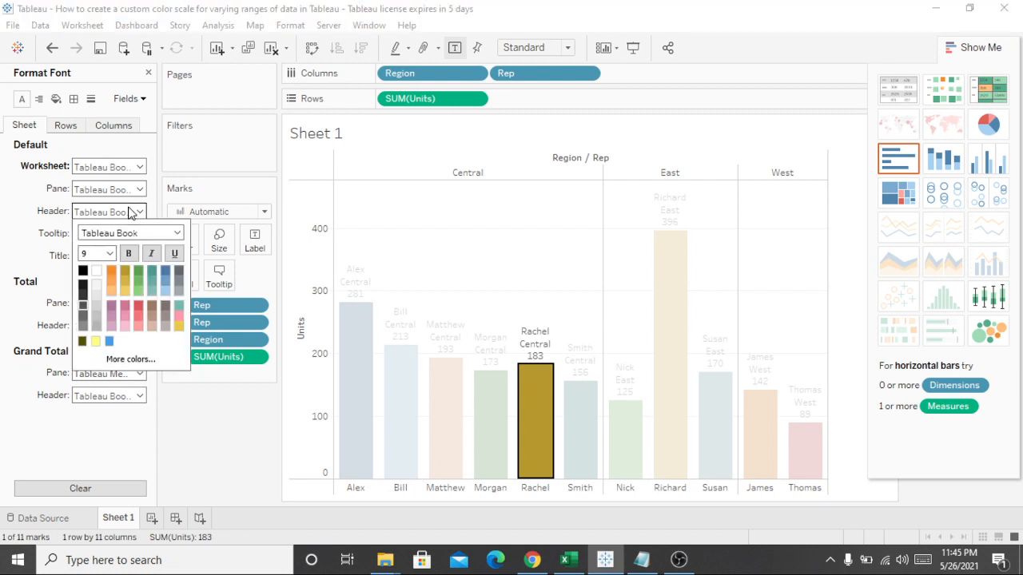
left_click(111, 253)
left_click(92, 302)
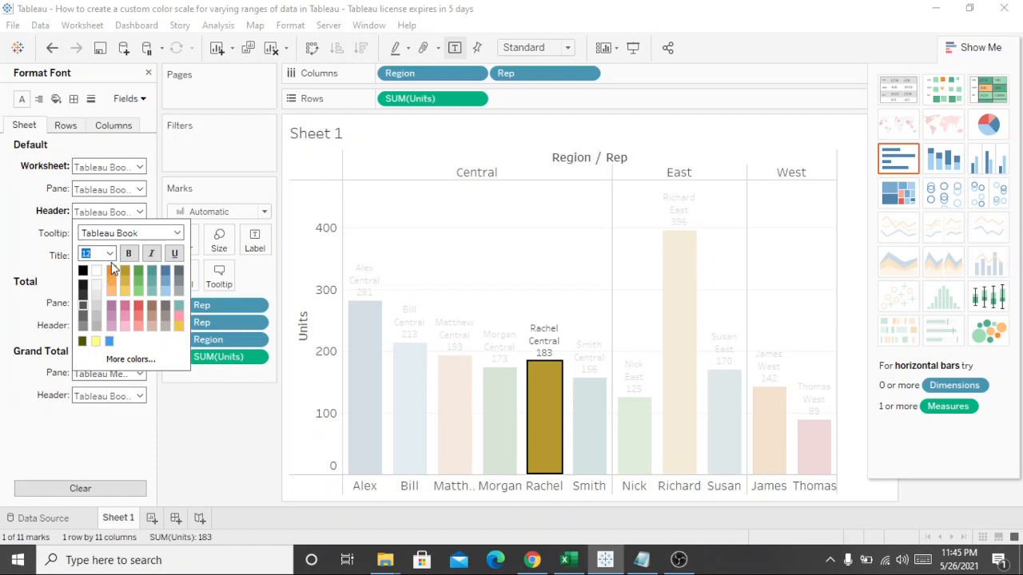
left_click(109, 255)
left_click(86, 340)
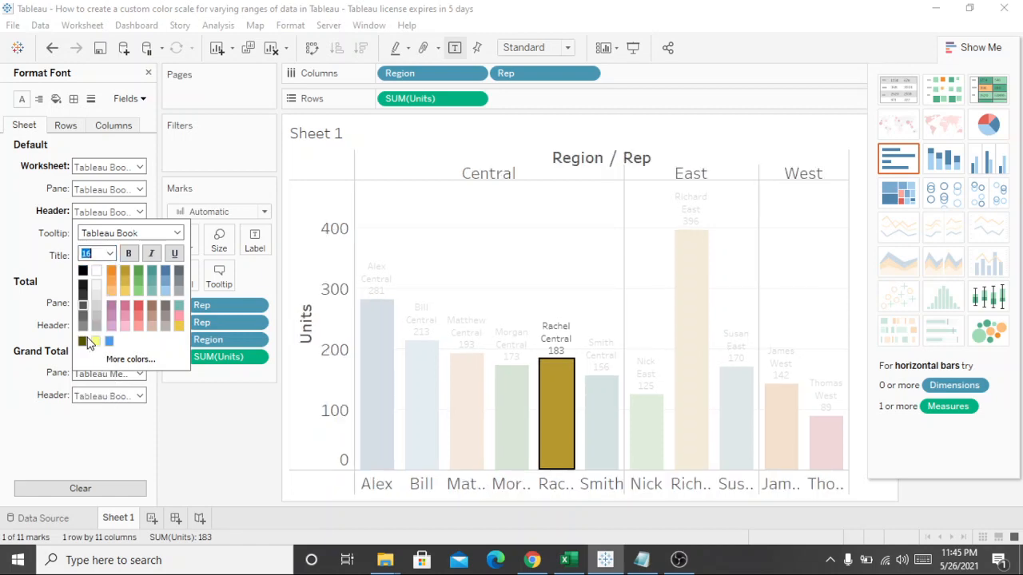
left_click(108, 254)
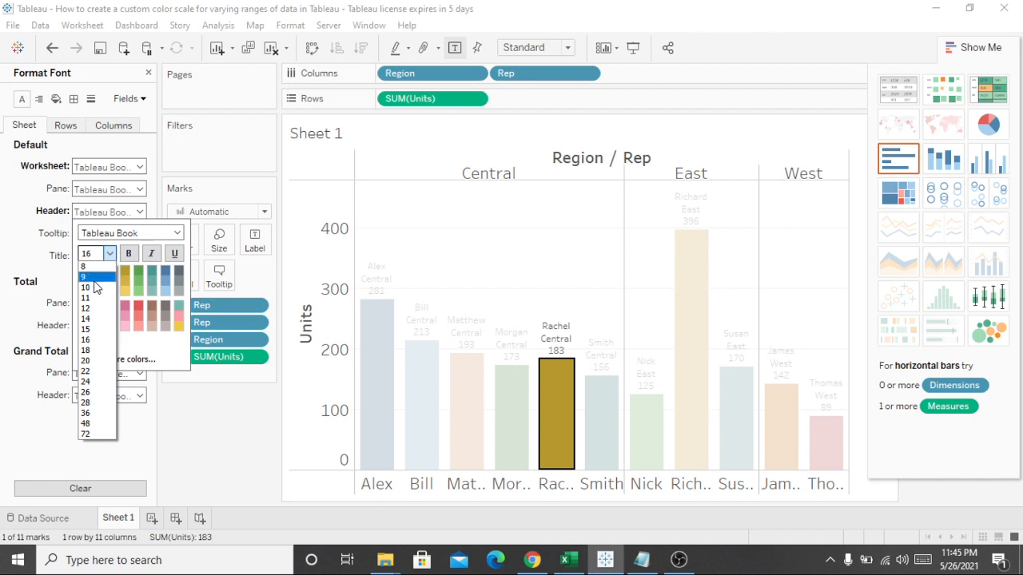
left_click(94, 278)
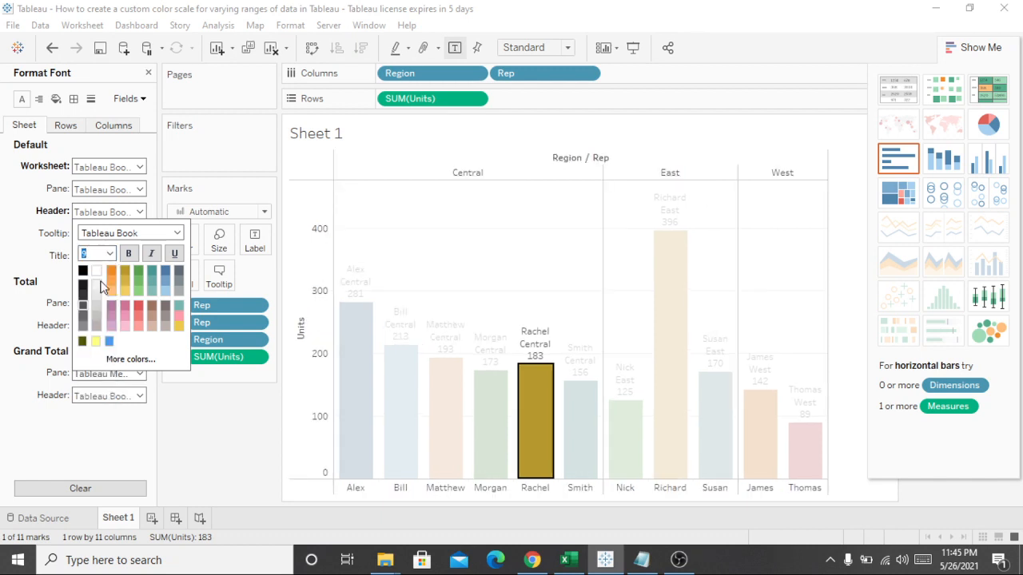
left_click(28, 258)
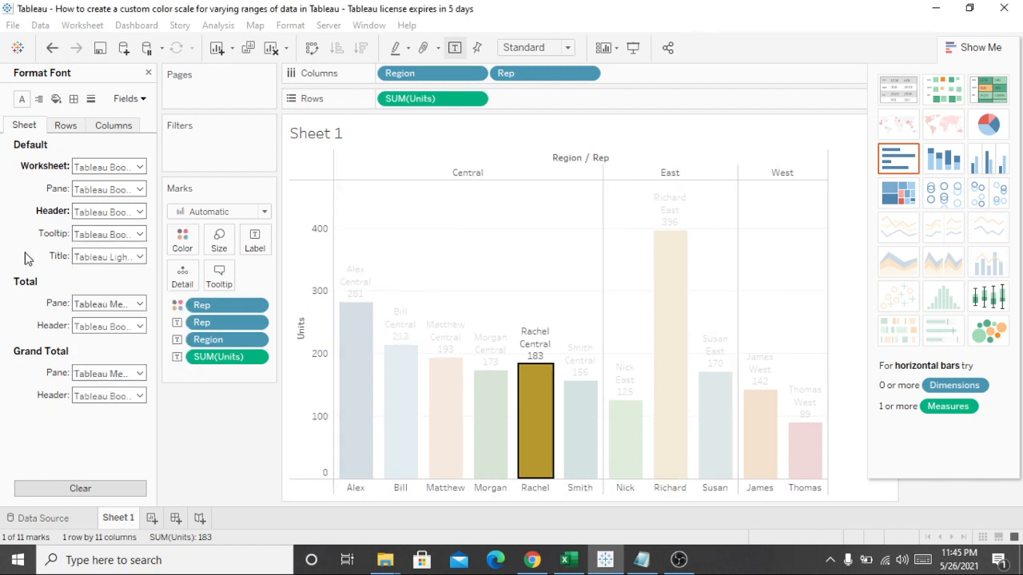
Step: Set the default title font of the sheet to size 16 and make it bold
left_click(120, 258)
left_click(107, 298)
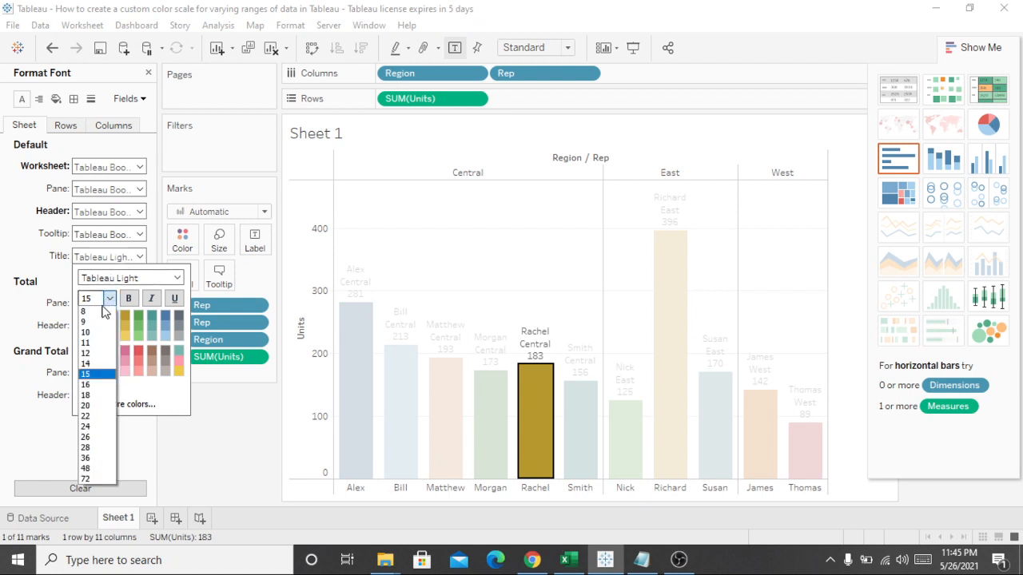
left_click(88, 386)
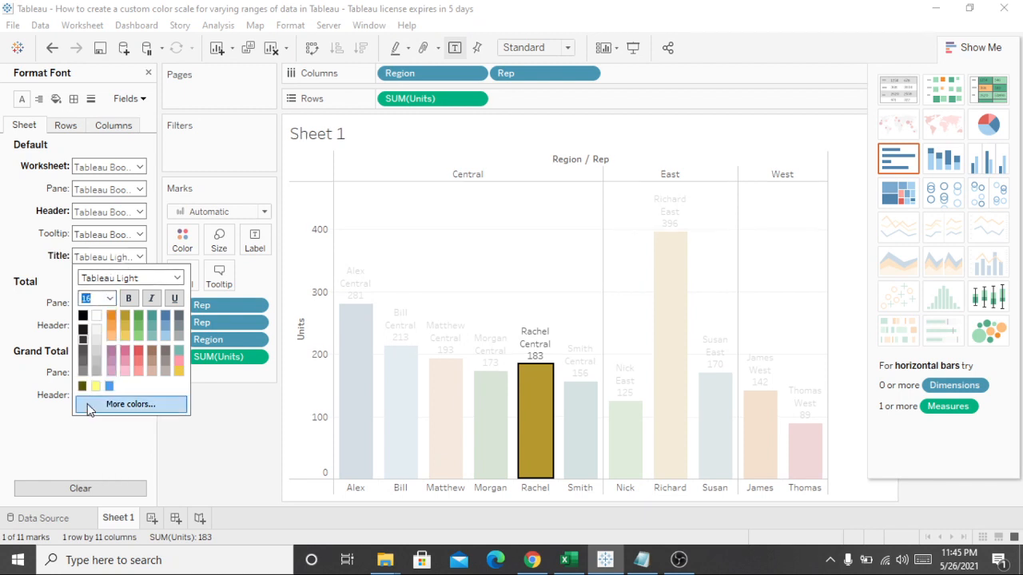
left_click(110, 298)
left_click(125, 299)
left_click(126, 299)
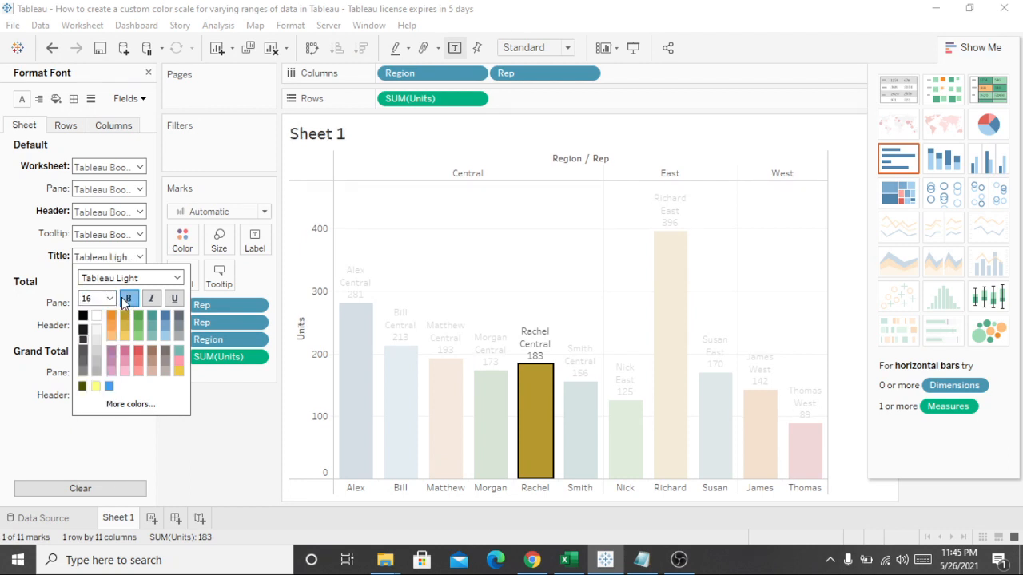
Step: Turn off bold for the sheet's default title font and set its size to 24
left_click(125, 299)
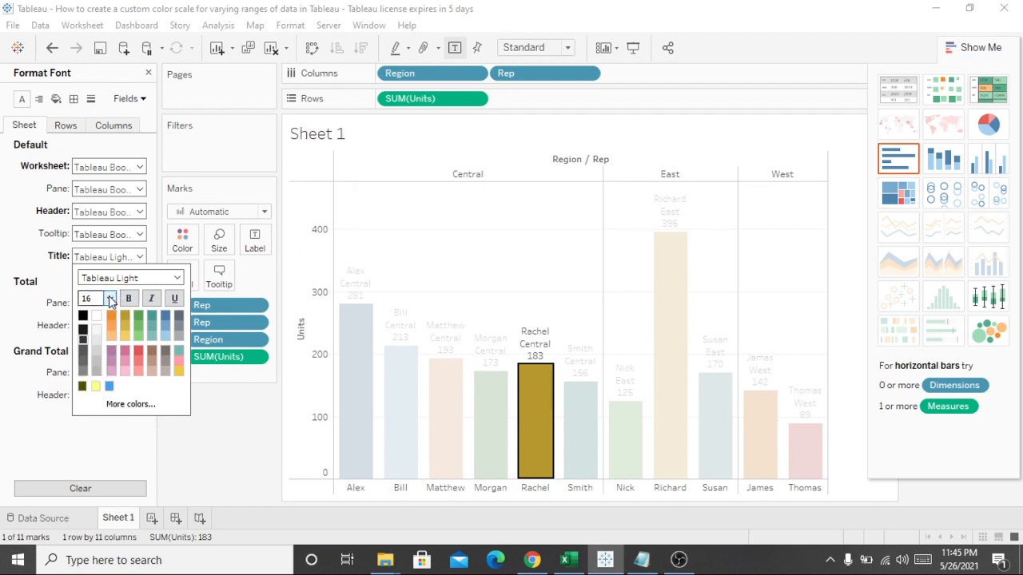
left_click(111, 298)
left_click(90, 427)
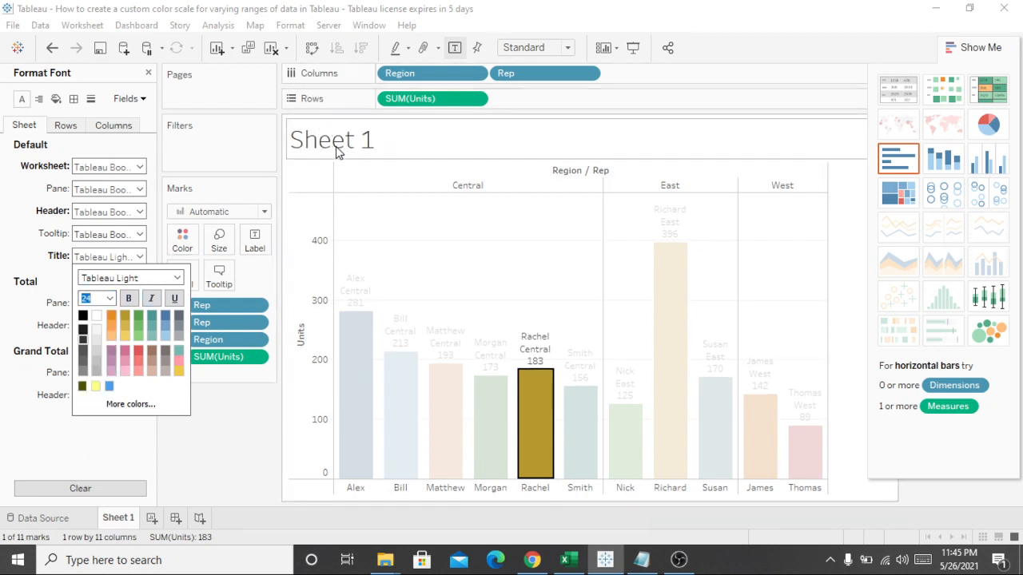
Step: Rename the worksheet as "LABELS & Formating"
right_click(124, 519)
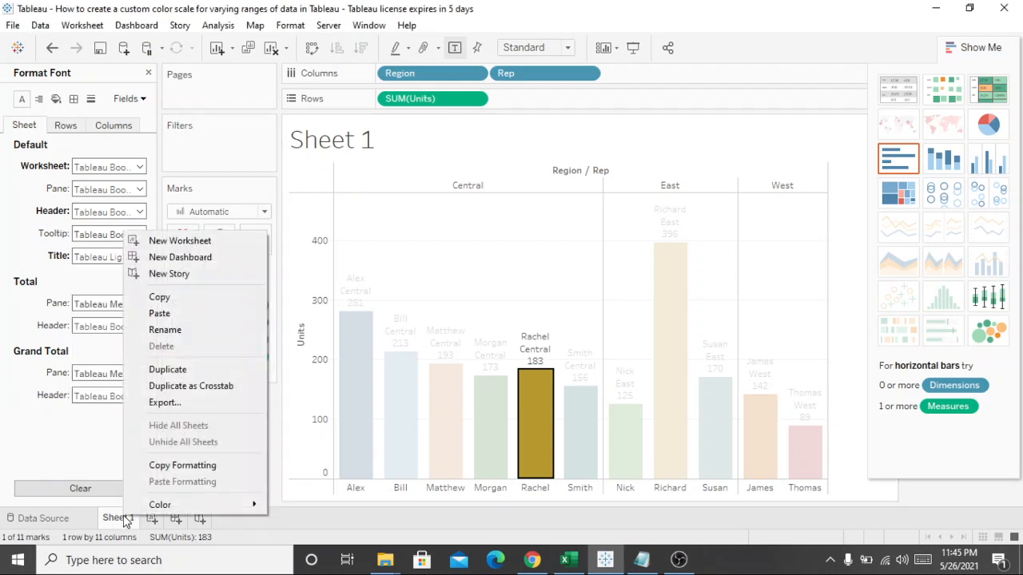
left_click(205, 334)
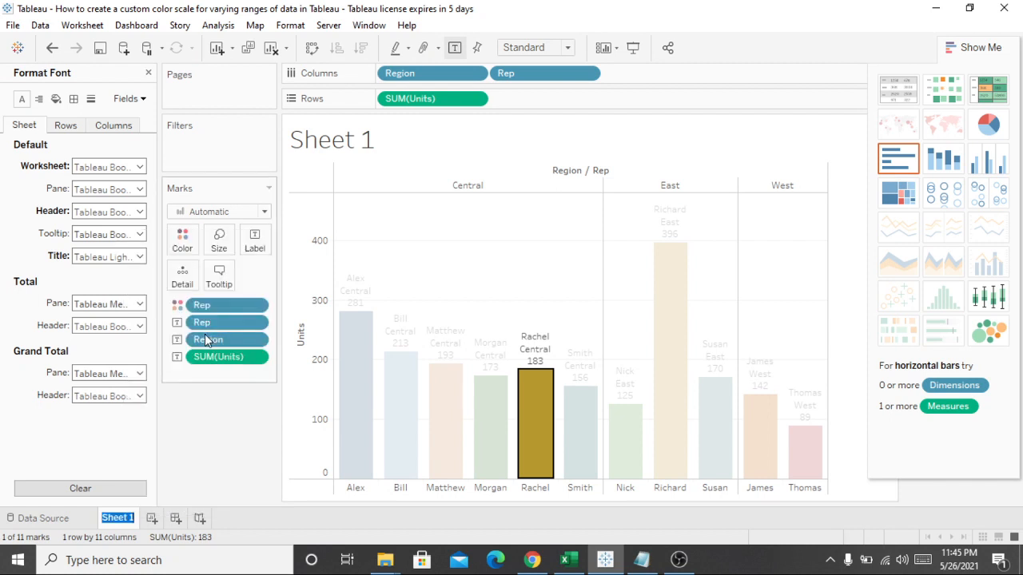
type("LABELS")
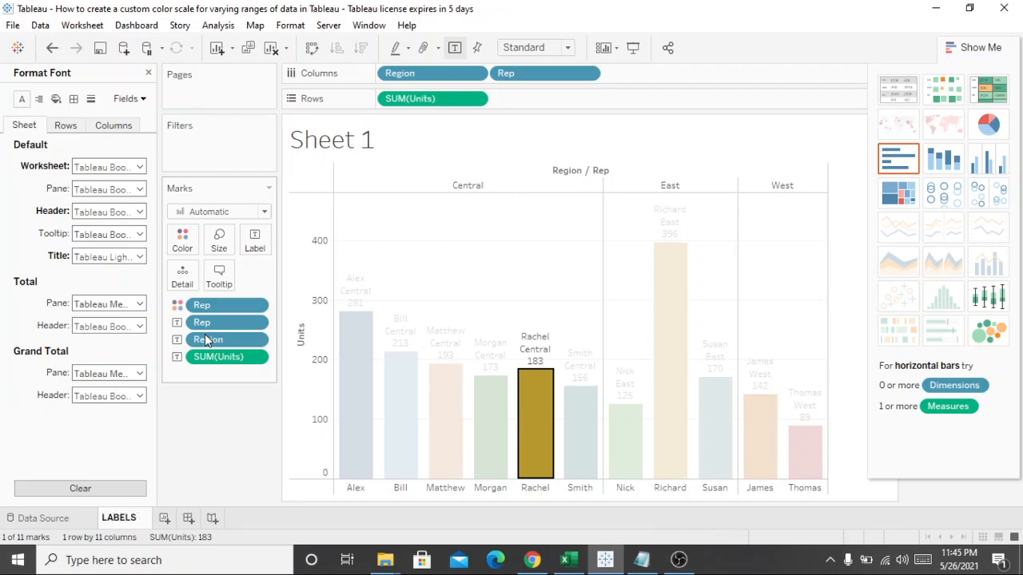
type(" &")
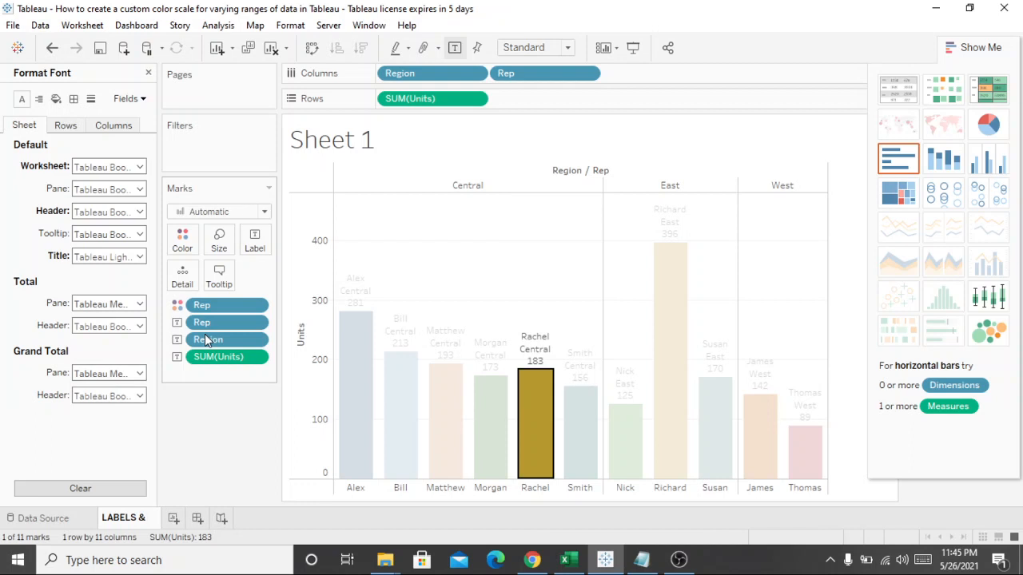
type(" Fo")
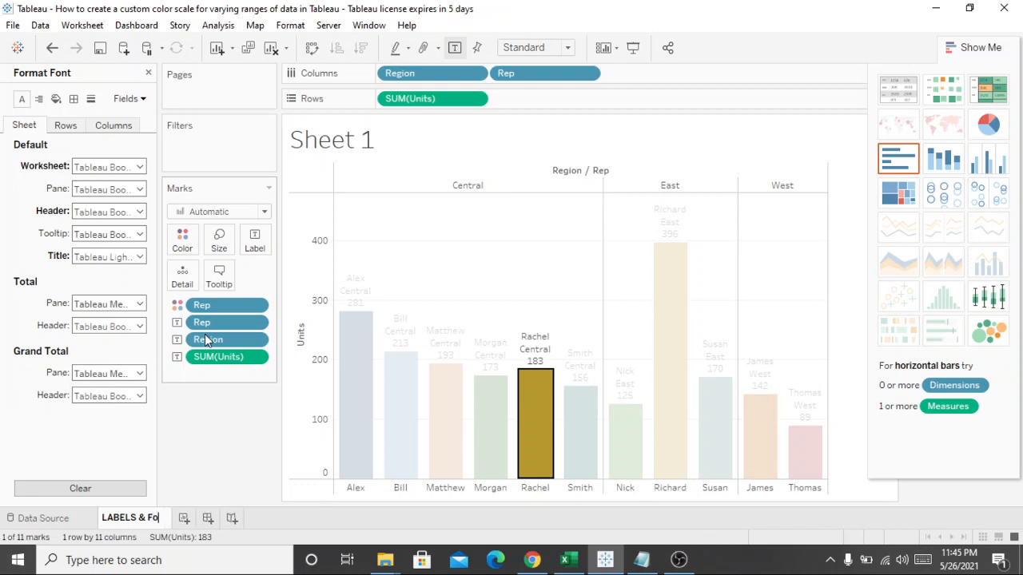
type("rmating")
key("Return")
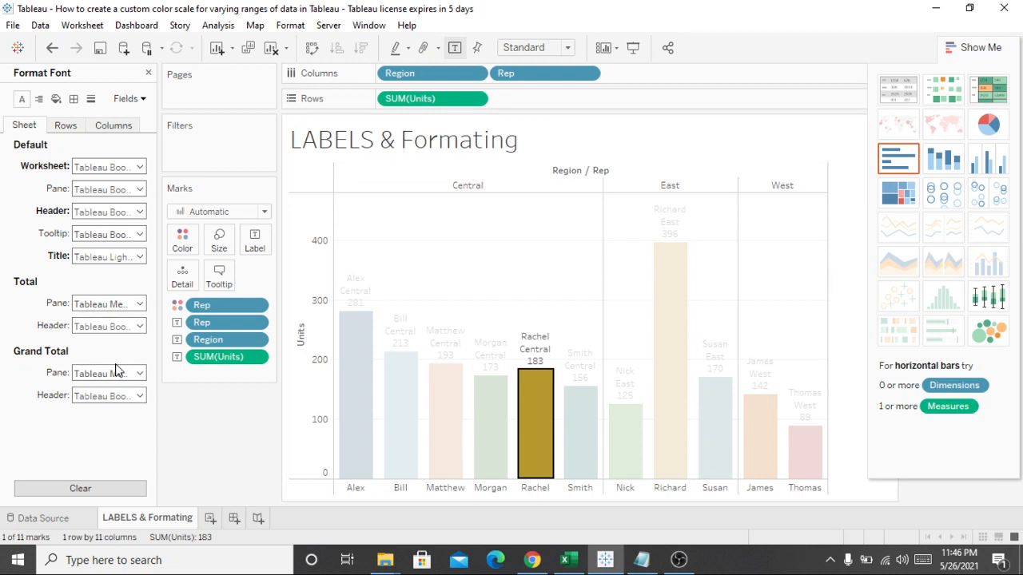
Step: Check the font options for the sheet title and the total pane, and deselect the highlighted bar in the chart
left_click(130, 258)
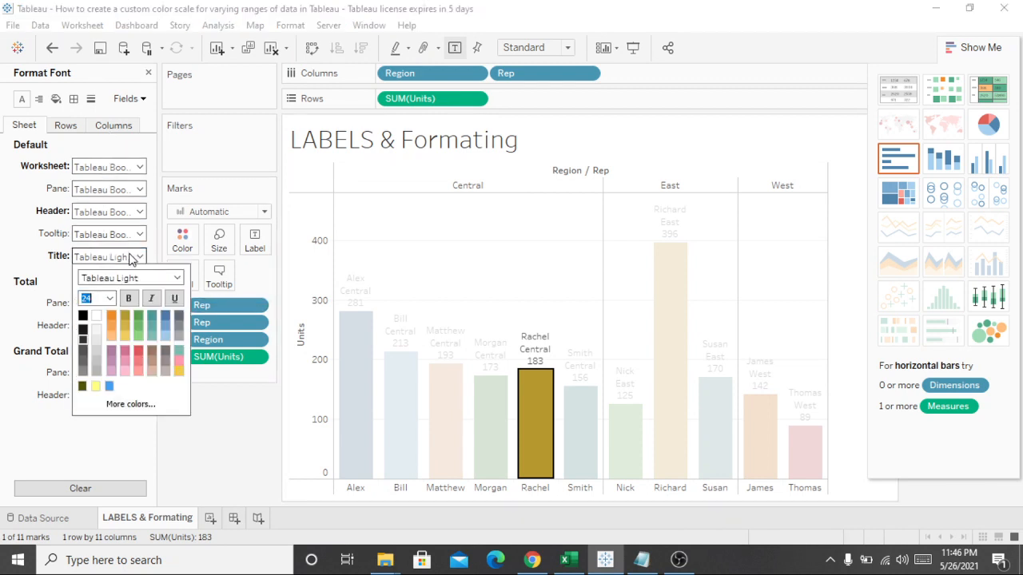
left_click(130, 257)
left_click(103, 307)
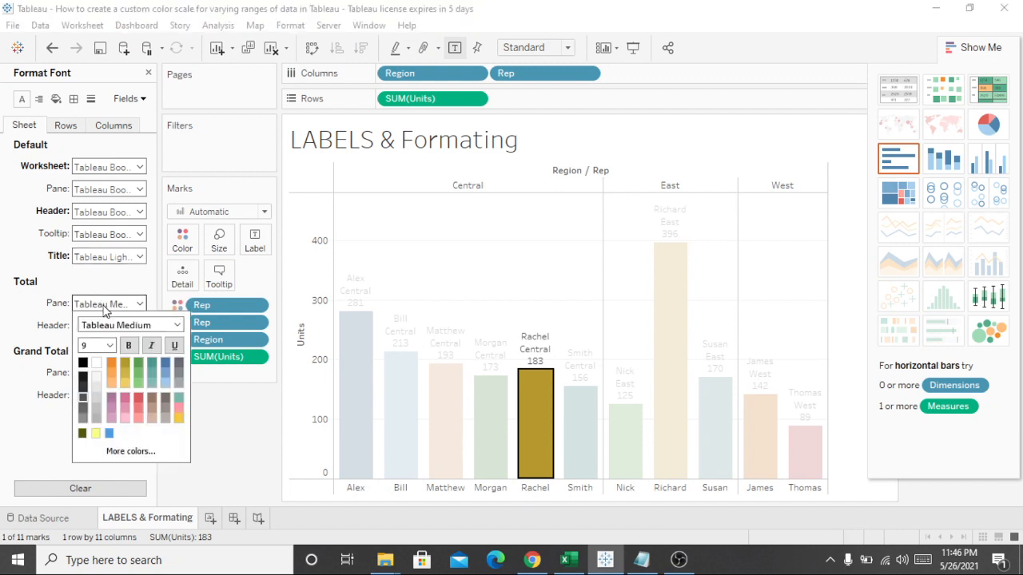
left_click(103, 306)
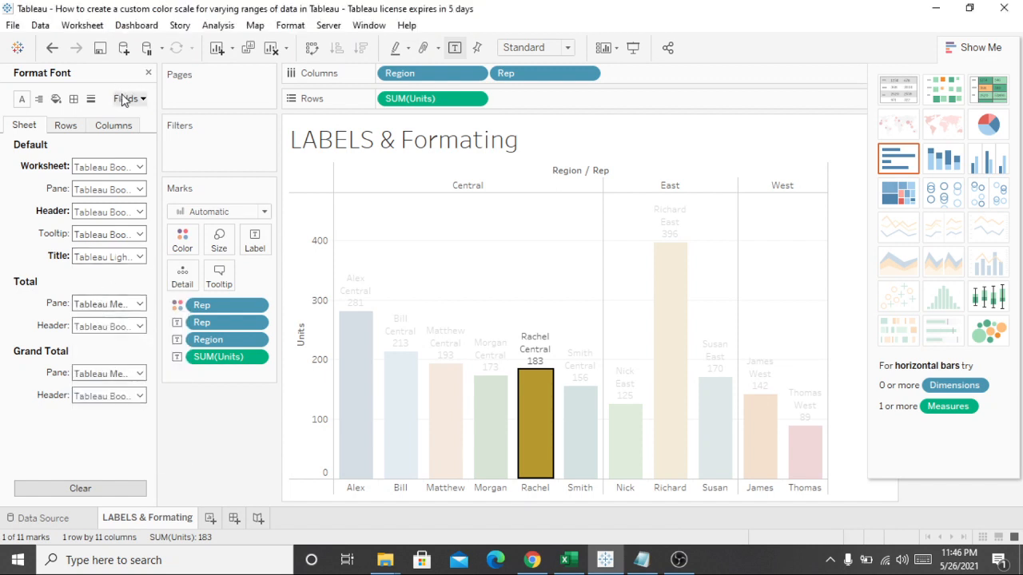
left_click(845, 201)
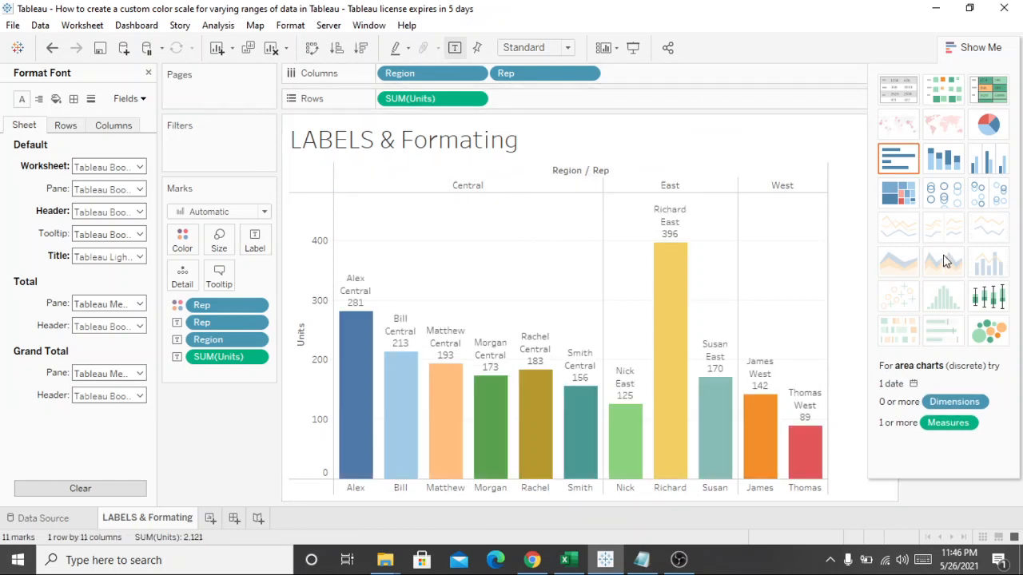
Step: Open the default alignment options for the Rep header labels below the bars
left_click(491, 489)
right_click(491, 489)
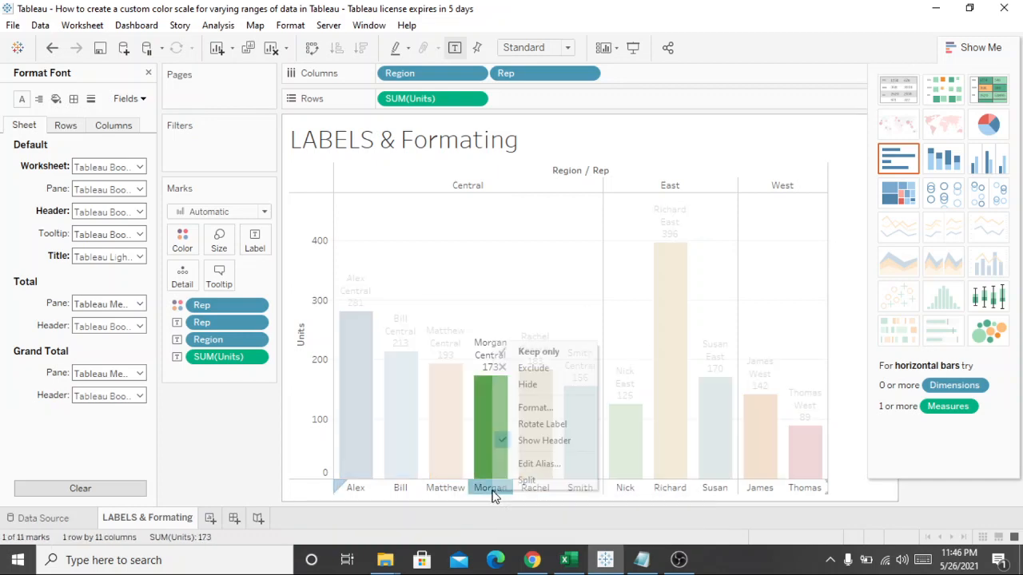
left_click(541, 408)
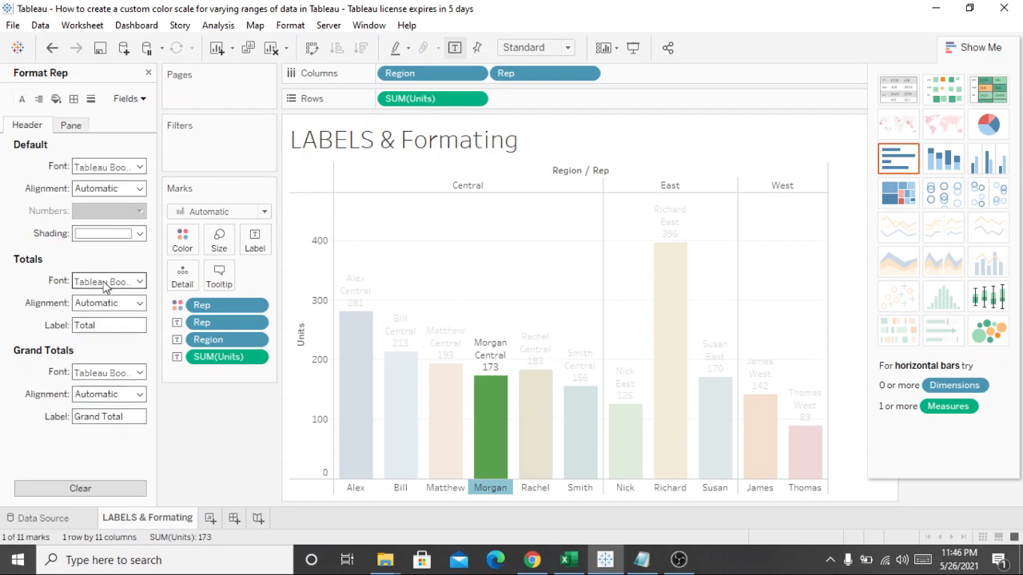
left_click(139, 189)
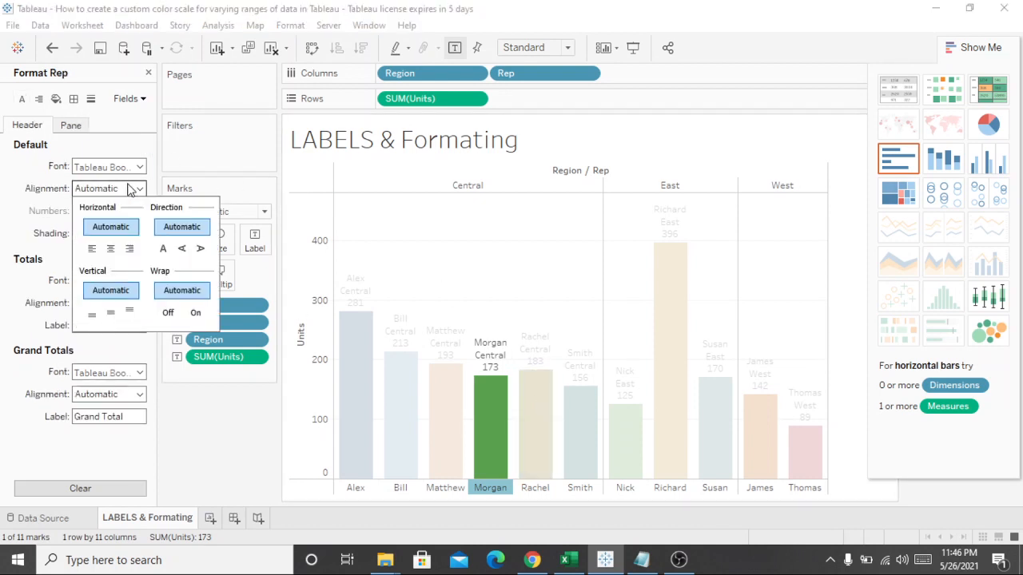
Step: Try the upward and downward text directions on the Rep header labels, returning them to the normal horizontal direction
left_click(161, 251)
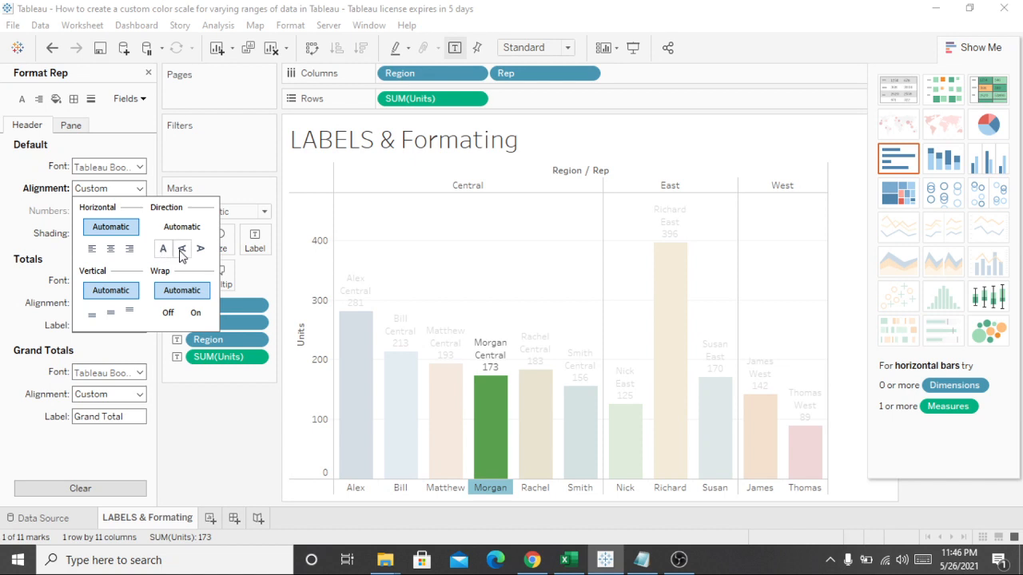
left_click(182, 253)
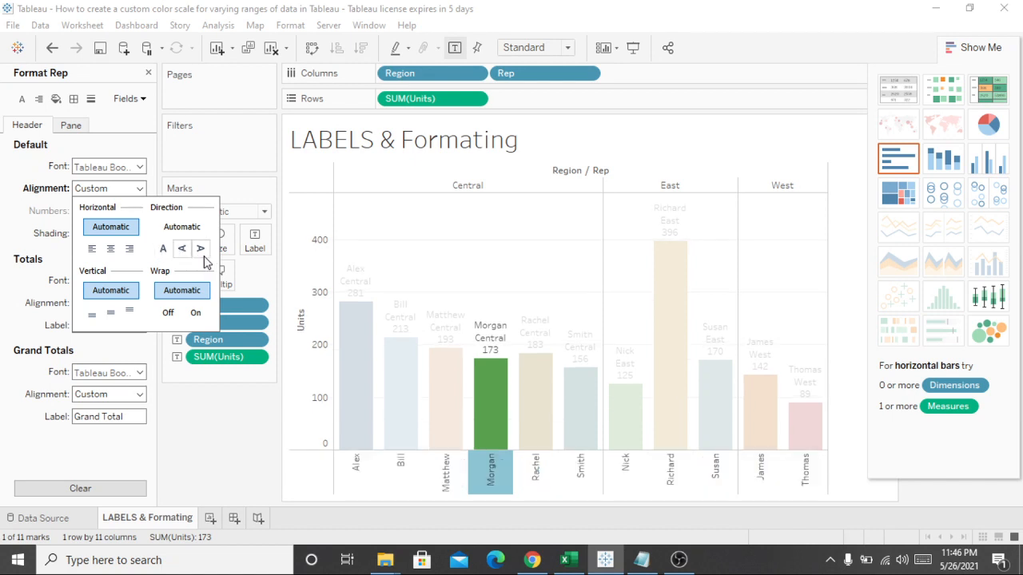
left_click(204, 257)
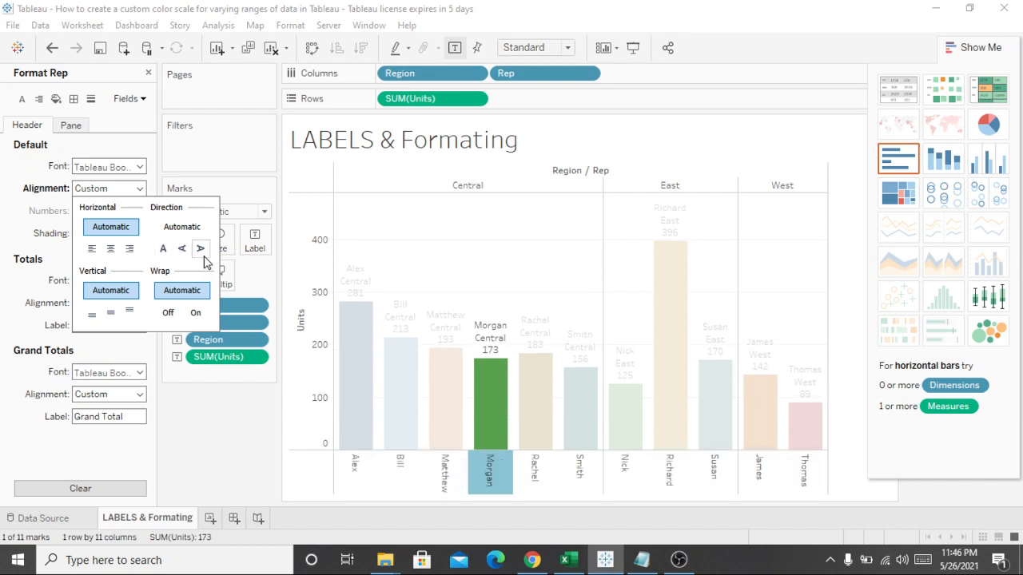
left_click(181, 252)
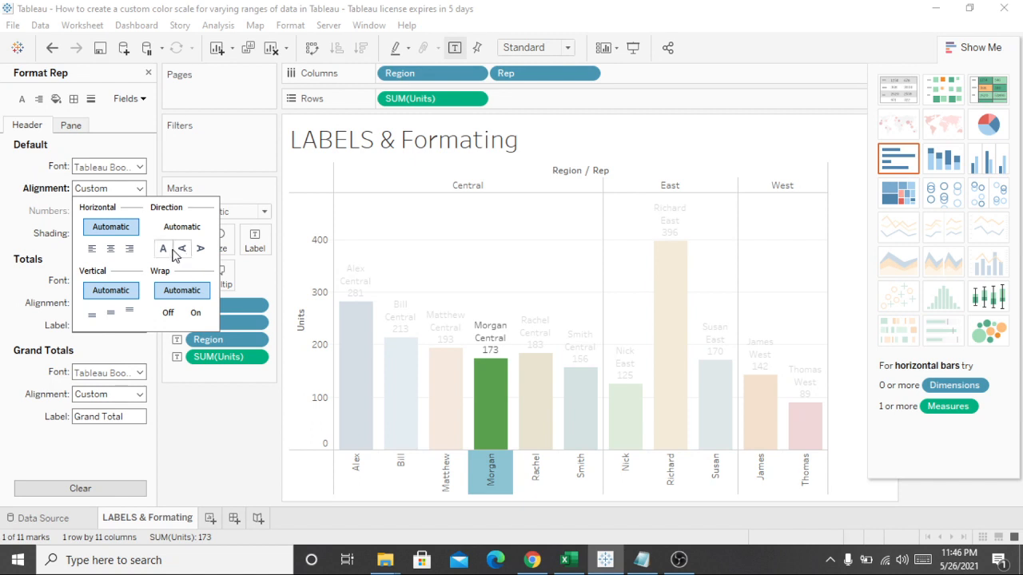
left_click(164, 250)
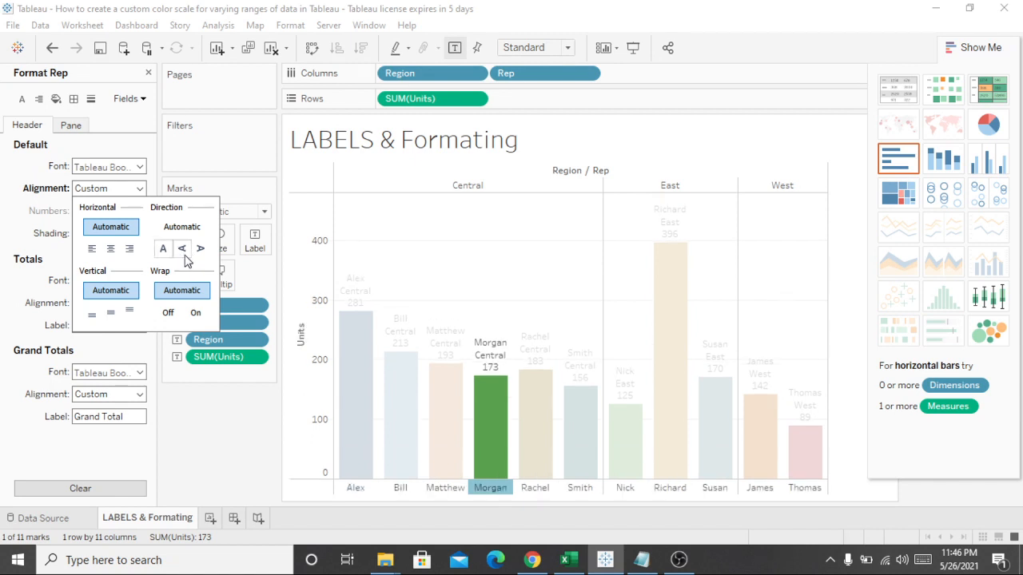
Step: Set the default alignment of the Rep header labels to the downward text direction with centered horizontal alignment
left_click(183, 253)
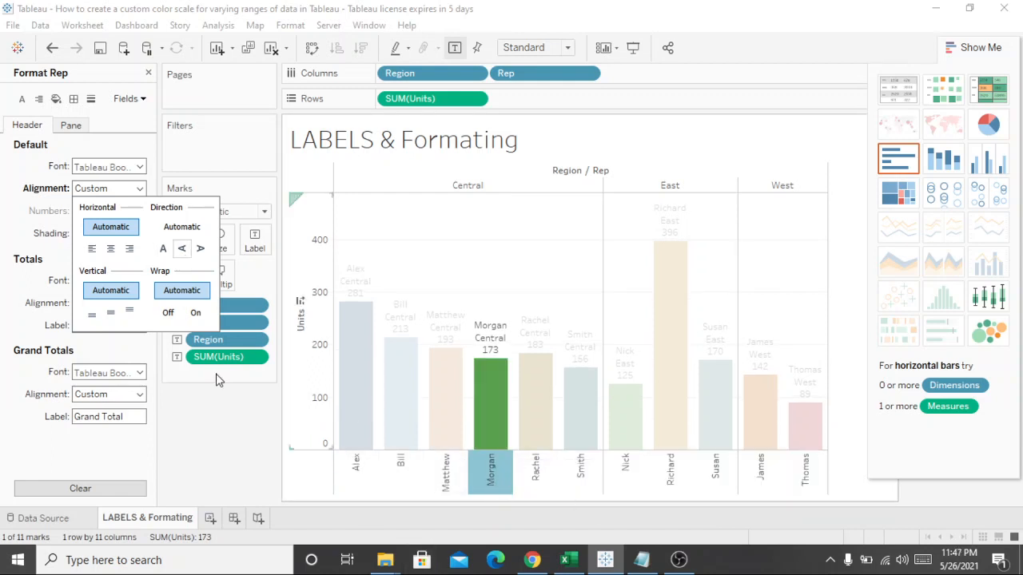
left_click(201, 248)
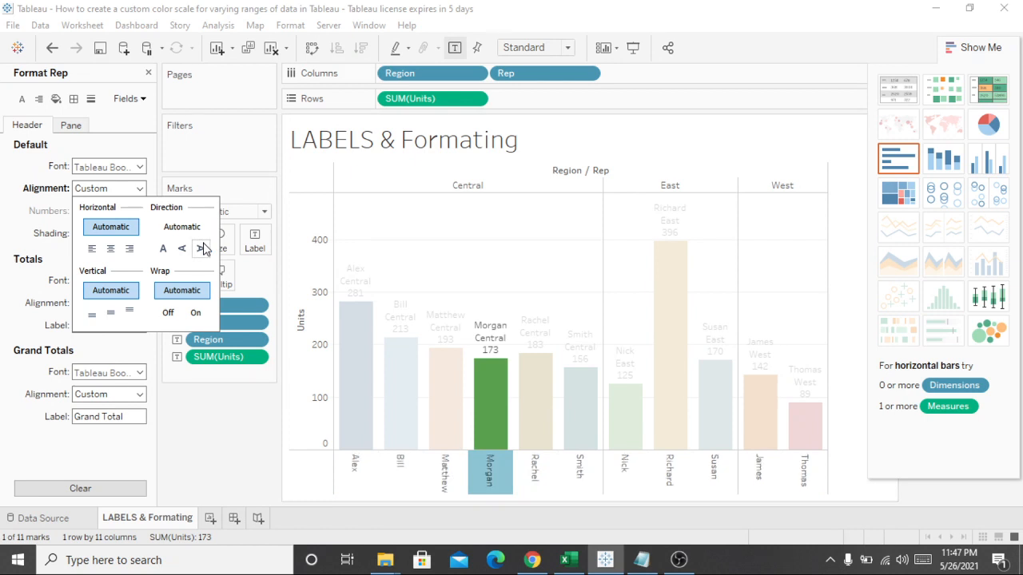
left_click(128, 249)
left_click(111, 249)
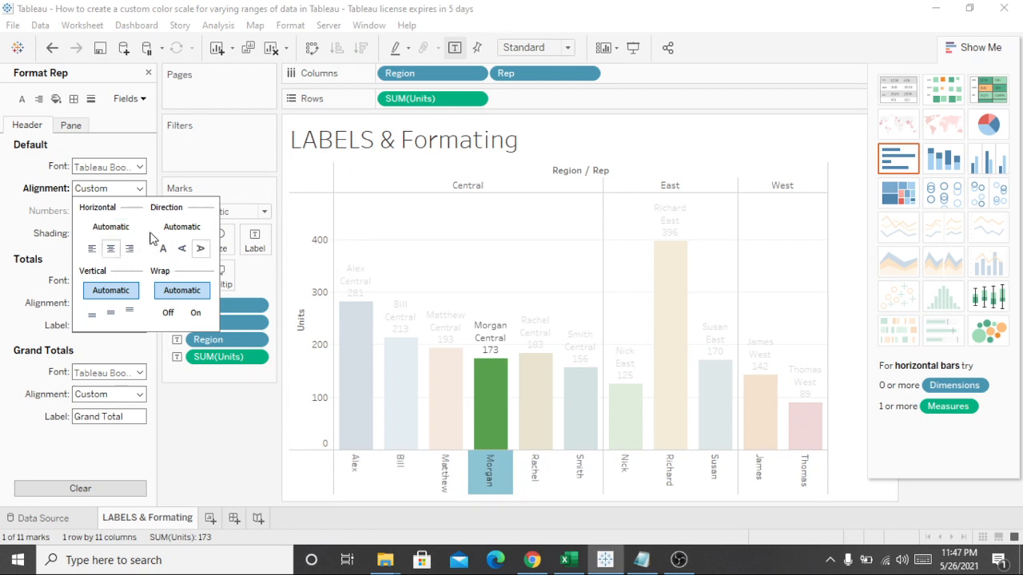
left_click(143, 145)
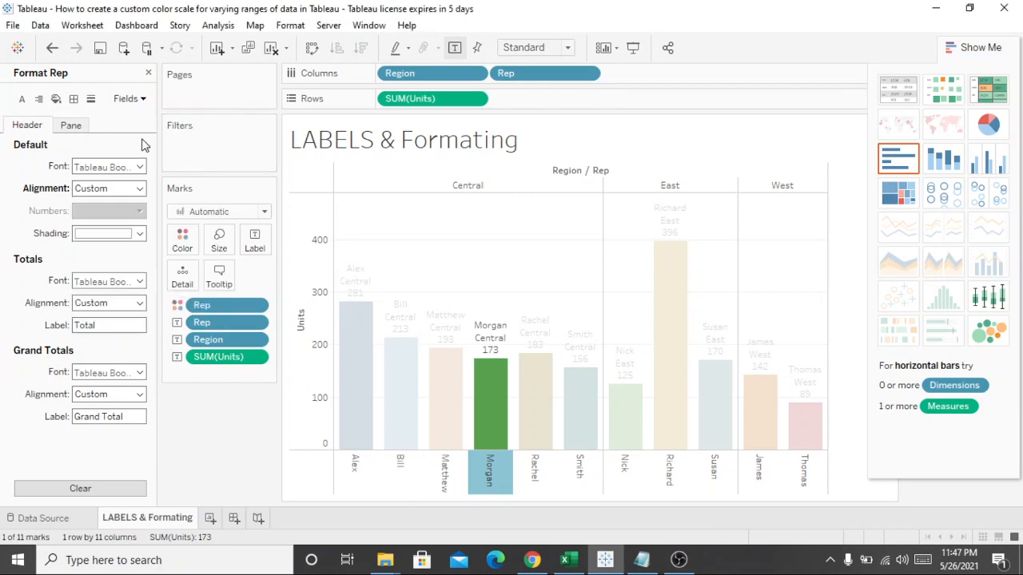
Step: Set the totals font of the Rep header to size 12 and bold
left_click(121, 282)
left_click(109, 323)
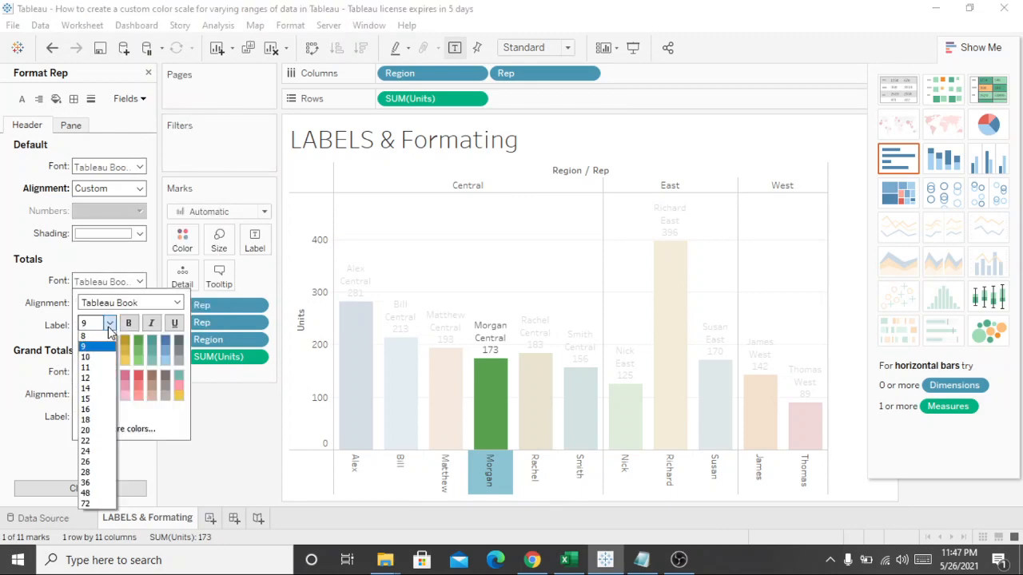
left_click(96, 381)
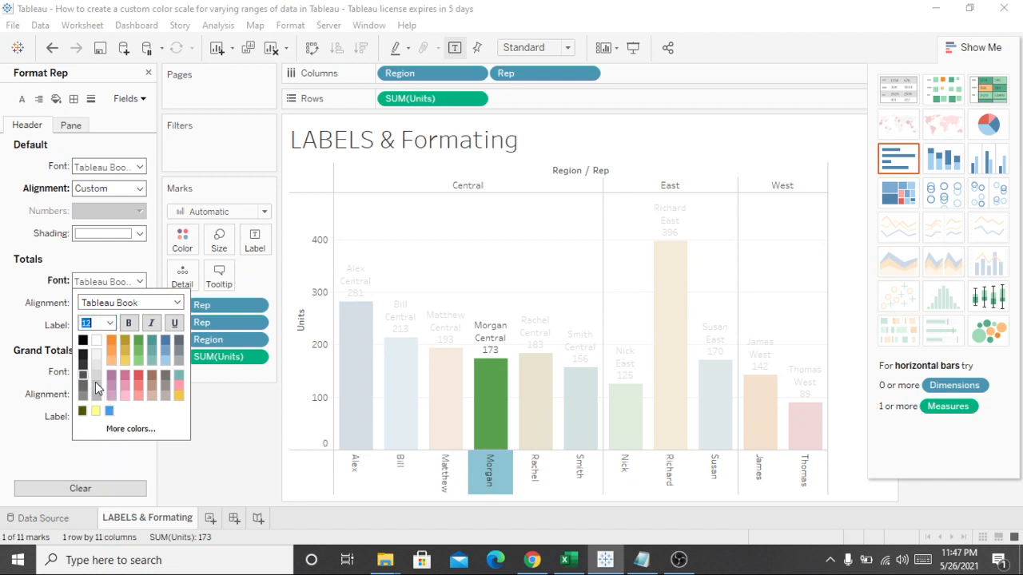
left_click(128, 324)
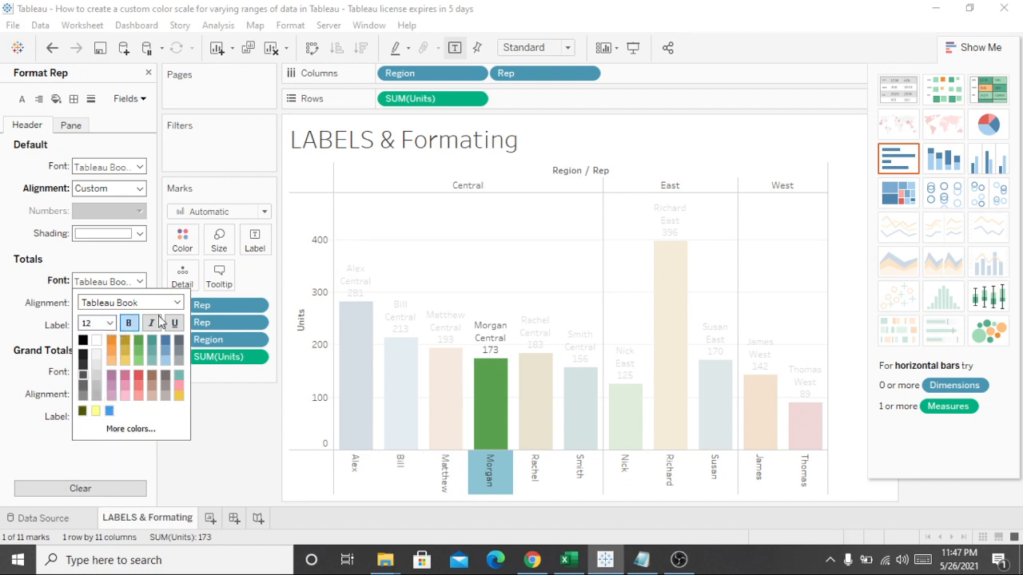
left_click(137, 261)
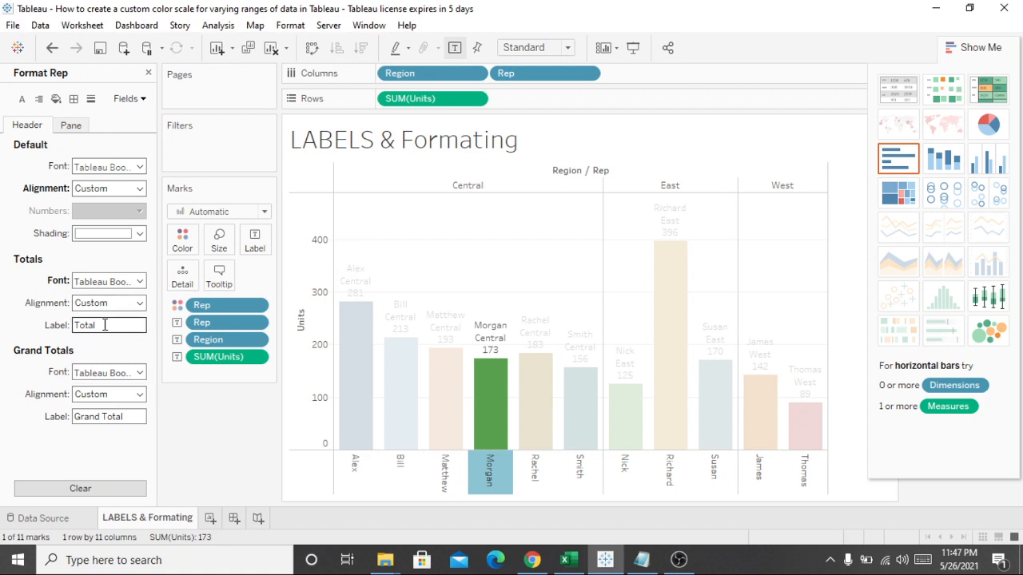
Step: Check the totals alignment and grand totals font options of the Rep header, and clear the chart selection
left_click(125, 310)
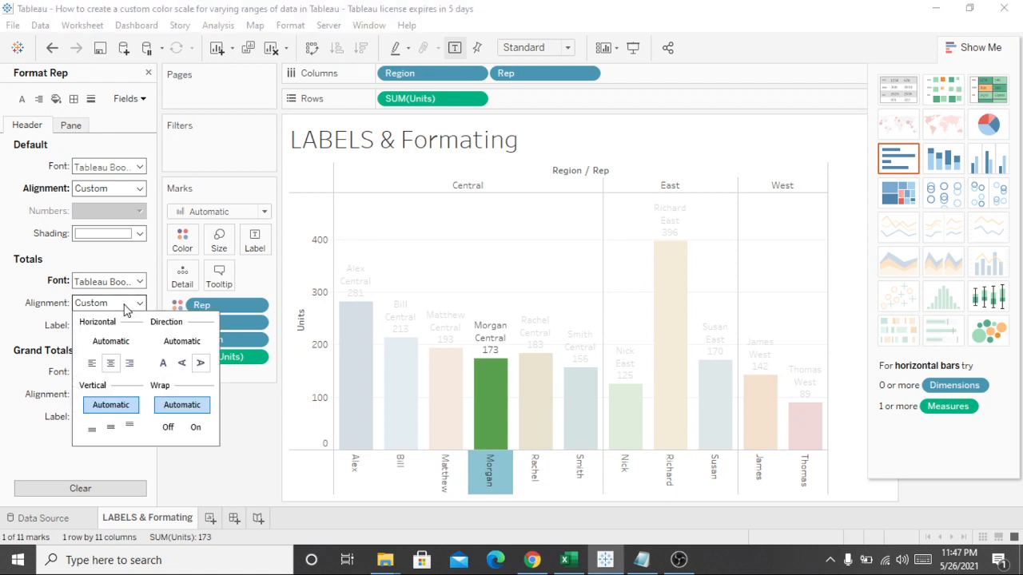
left_click(113, 254)
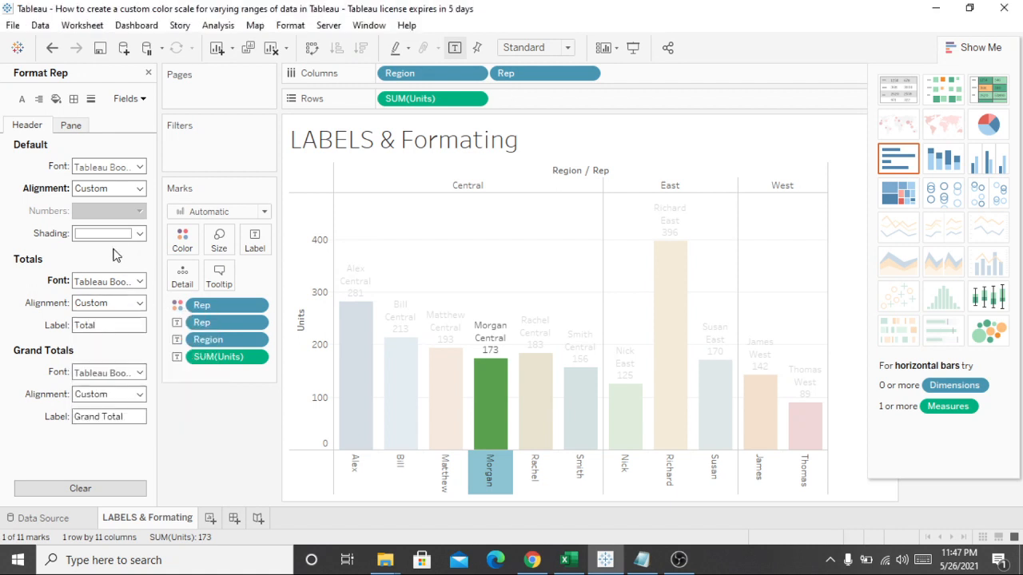
left_click(109, 373)
left_click(240, 409)
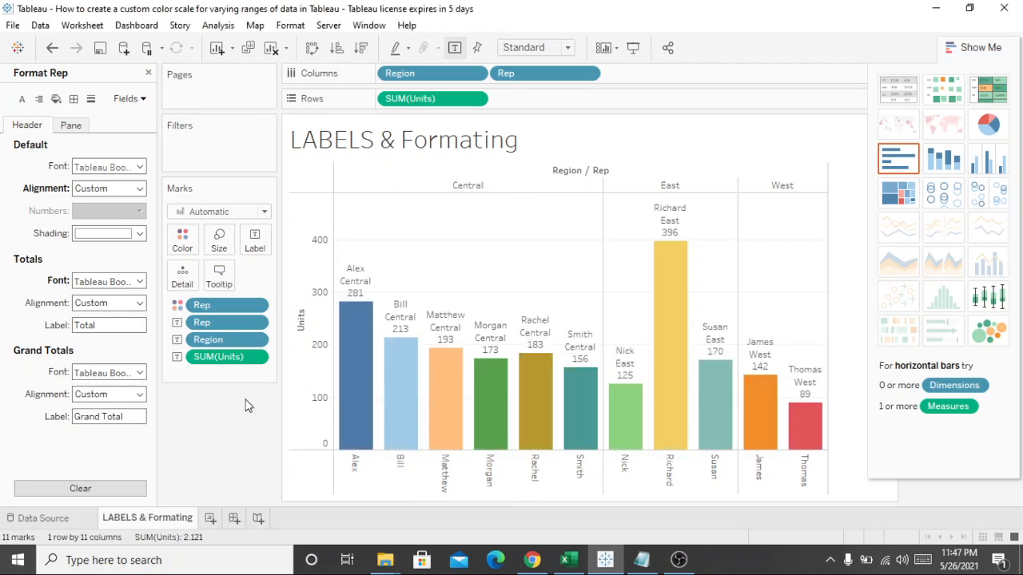